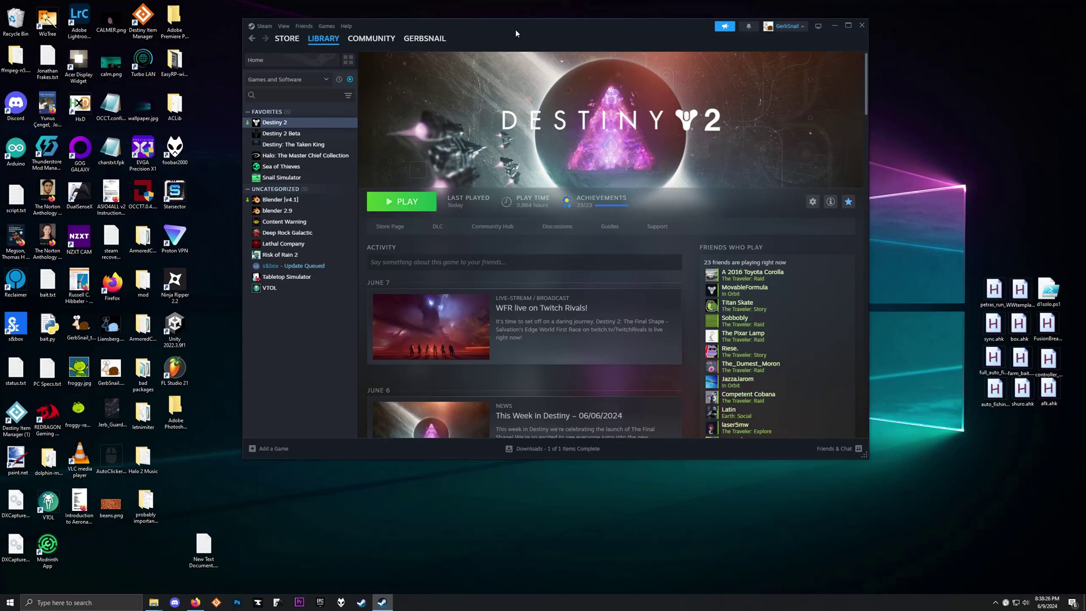
# Download quicktag.zip from GitHub Release 0.5.1 and show it in the Downloads folder.
pyautogui.click(195, 602)
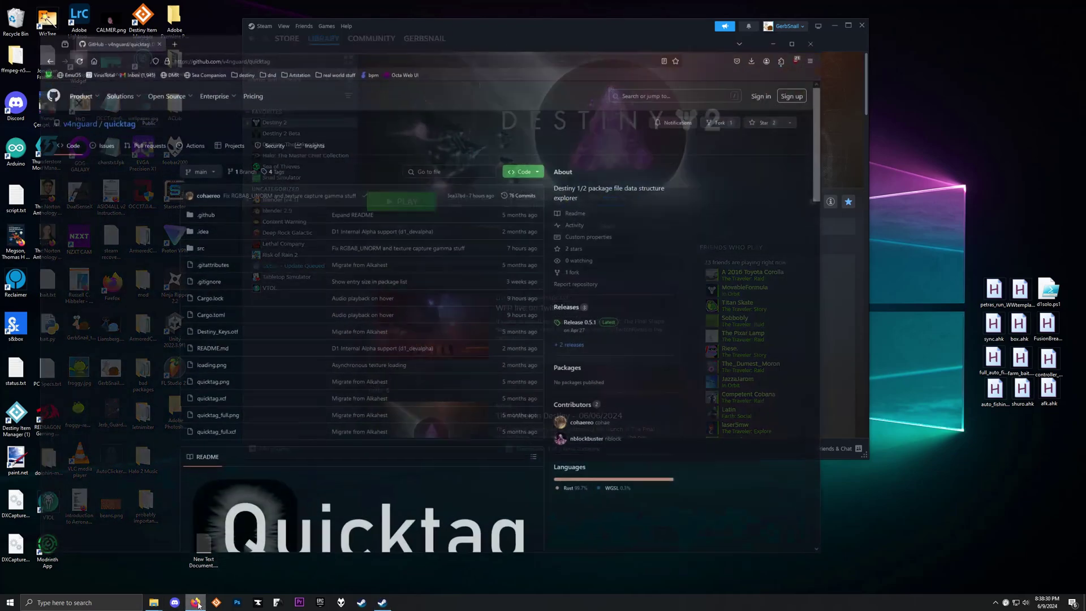
pyautogui.scroll(-4, 589, 266)
pyautogui.scroll(4, 588, 294)
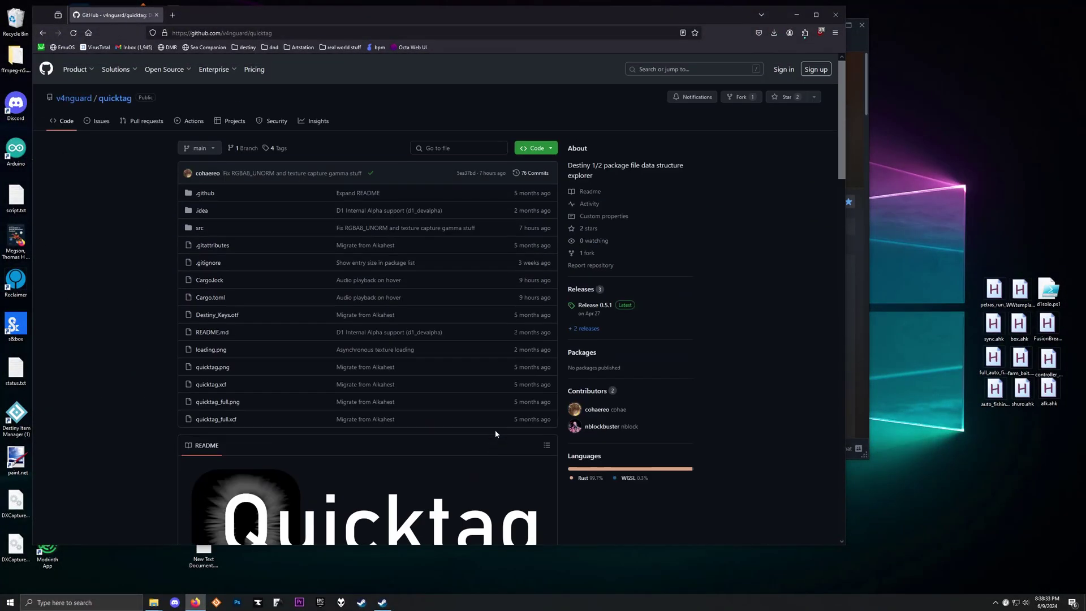
pyautogui.click(593, 306)
pyautogui.click(217, 286)
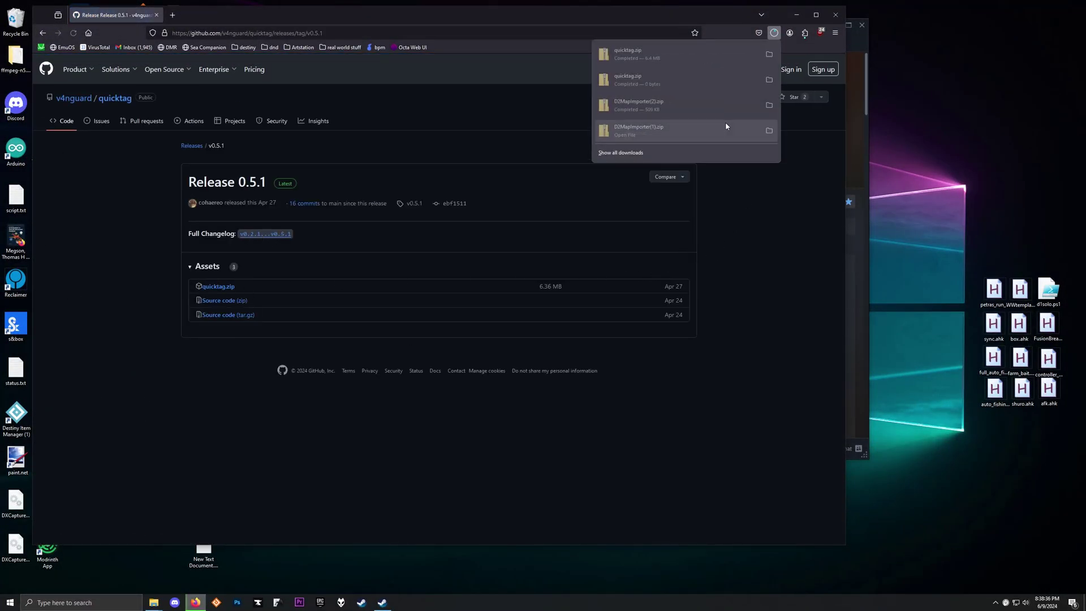
pyautogui.click(779, 52)
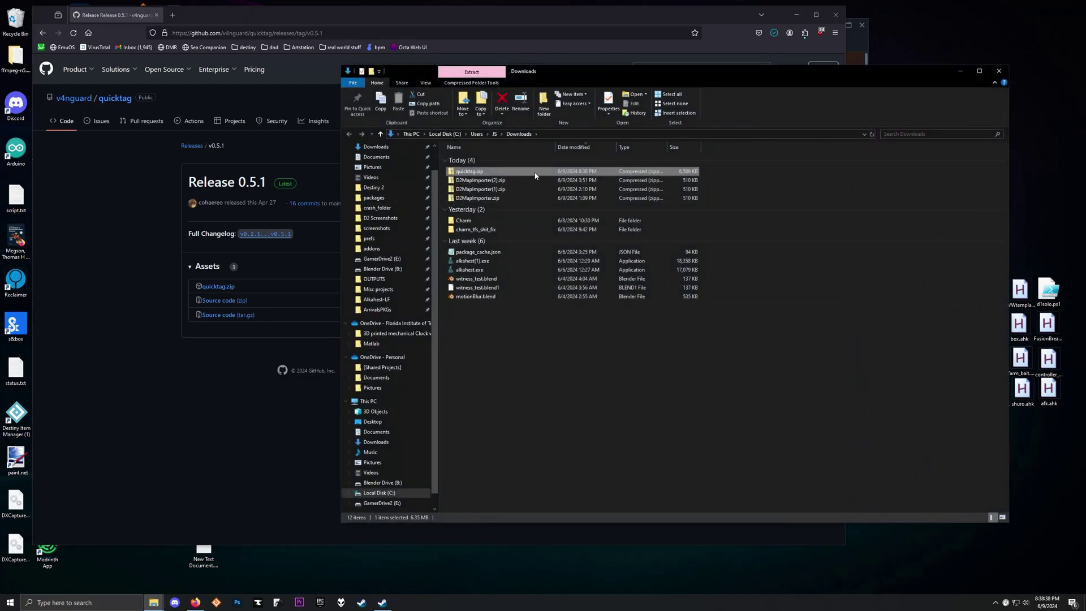
# Extract quicktag.zip with 7-Zip into a quicktag folder and open that folder.
pyautogui.rightClick(534, 173)
pyautogui.moveTo(560, 229)
pyautogui.click(689, 266)
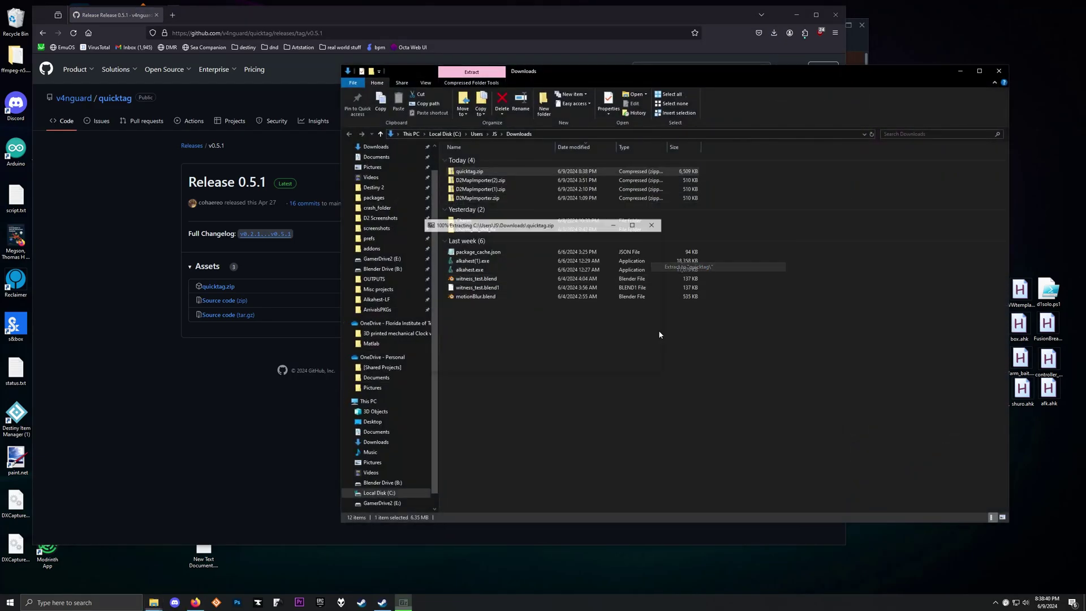
pyautogui.doubleClick(480, 208)
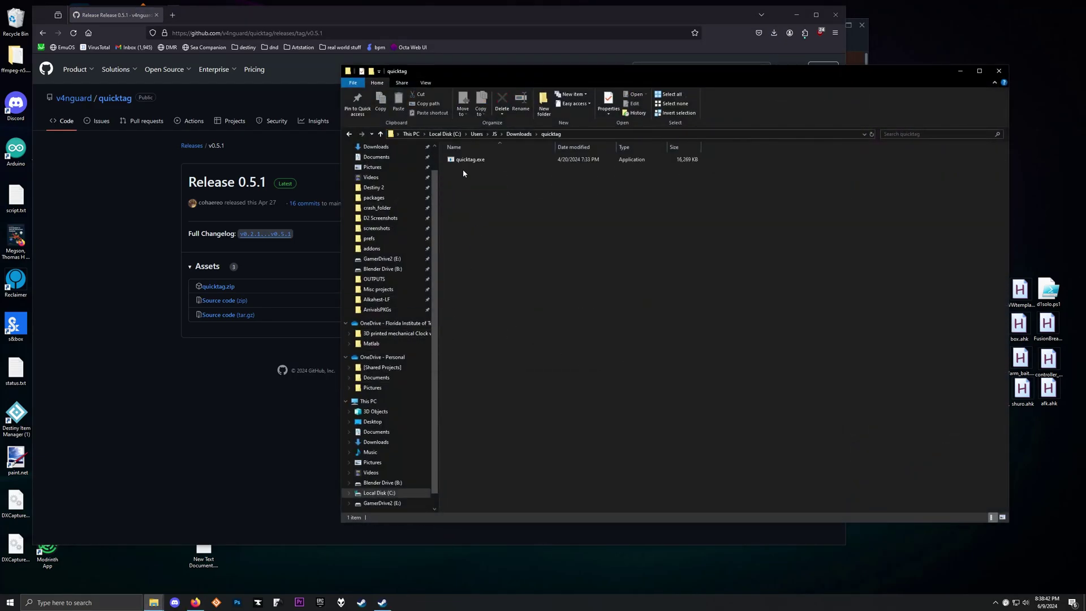
pyautogui.click(610, 136)
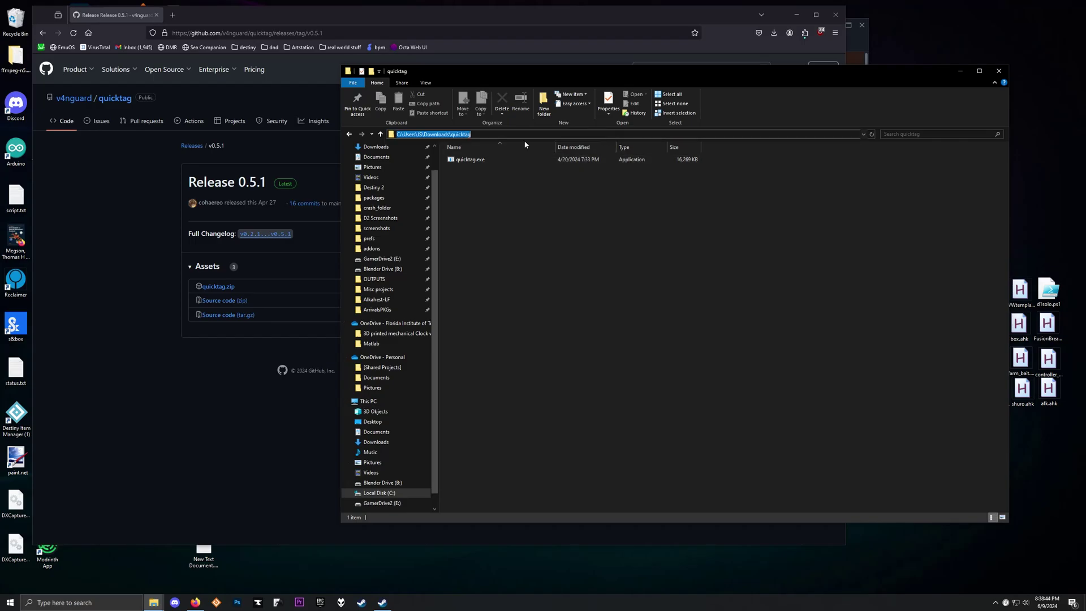
# Open a Command Prompt in the quicktag folder and run quicktag.exe without arguments.
pyautogui.write('cmd')
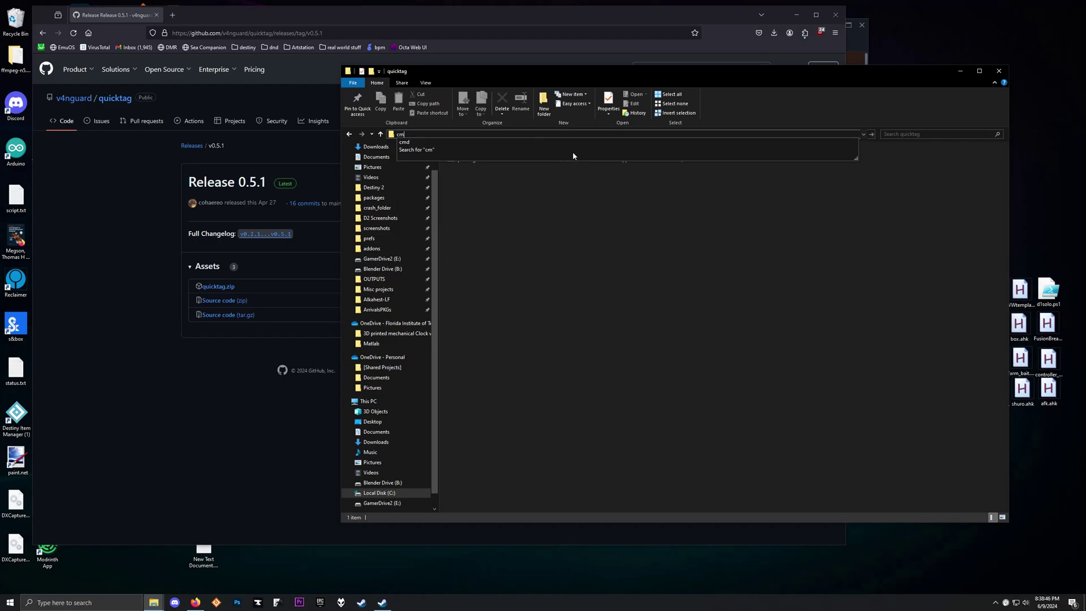
pyautogui.press('Return')
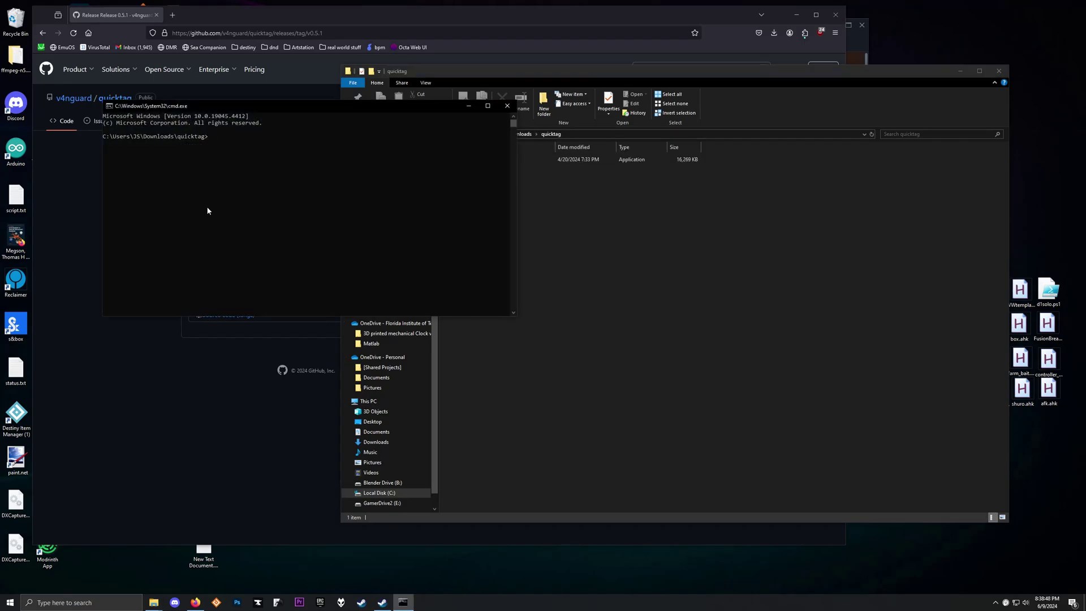
pyautogui.write('q')
pyautogui.press('Tab')
pyautogui.press('Return')
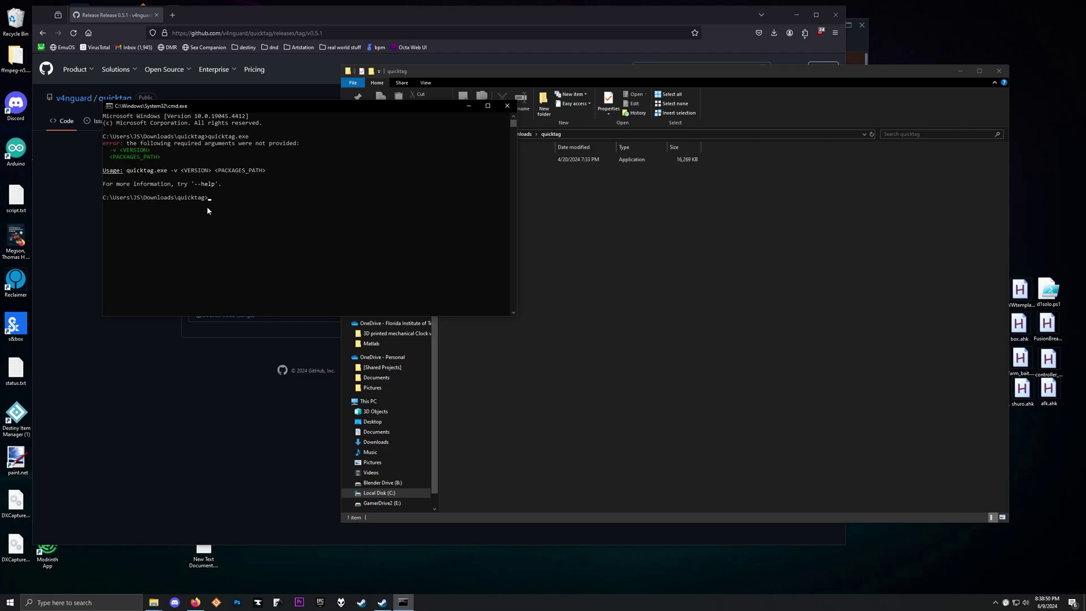
# Print quicktag.exe --help, enlarge the console, select d2_lf, and start retyping quicktag.exe.
pyautogui.press('Up')
pyautogui.write('--help')
pyautogui.press('Return')
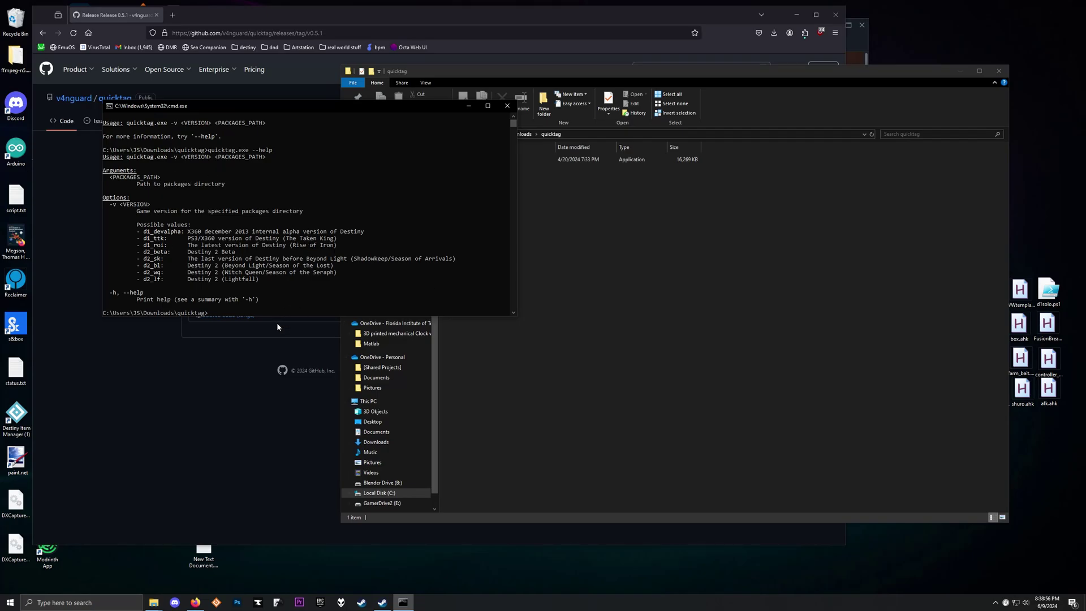
pyautogui.moveTo(273, 315); pyautogui.dragTo(272, 359)
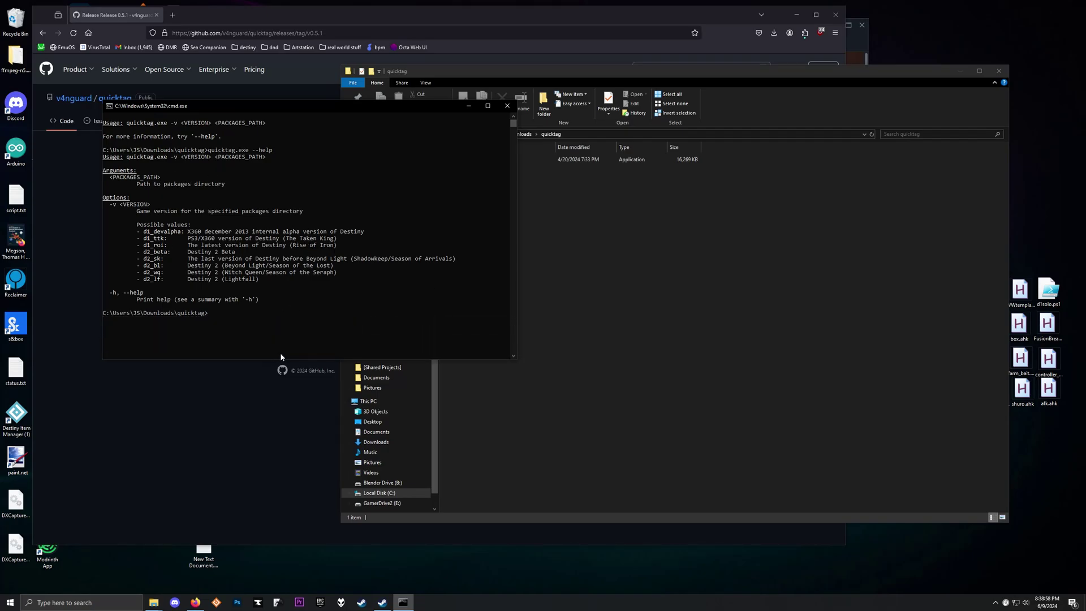
pyautogui.moveTo(135, 282); pyautogui.dragTo(160, 281)
pyautogui.click(283, 308)
pyautogui.write('q')
pyautogui.press('Tab')
# Add -v d2_lf to the command and open Destiny 2's local files from Steam.
pyautogui.write('-v d2_lf')
pyautogui.click(856, 39)
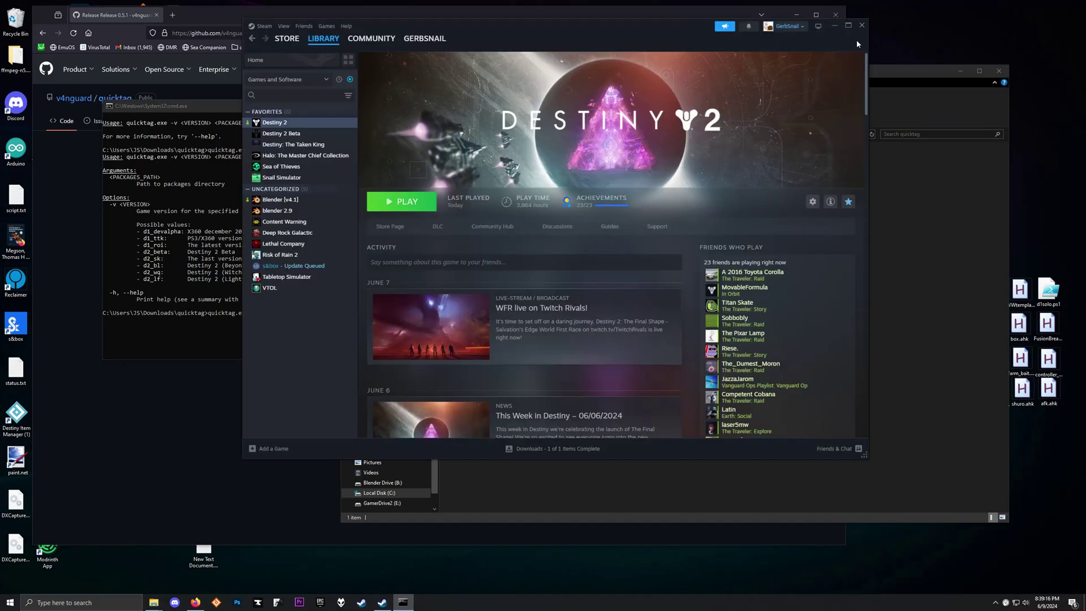
pyautogui.rightClick(280, 125)
pyautogui.moveTo(317, 172)
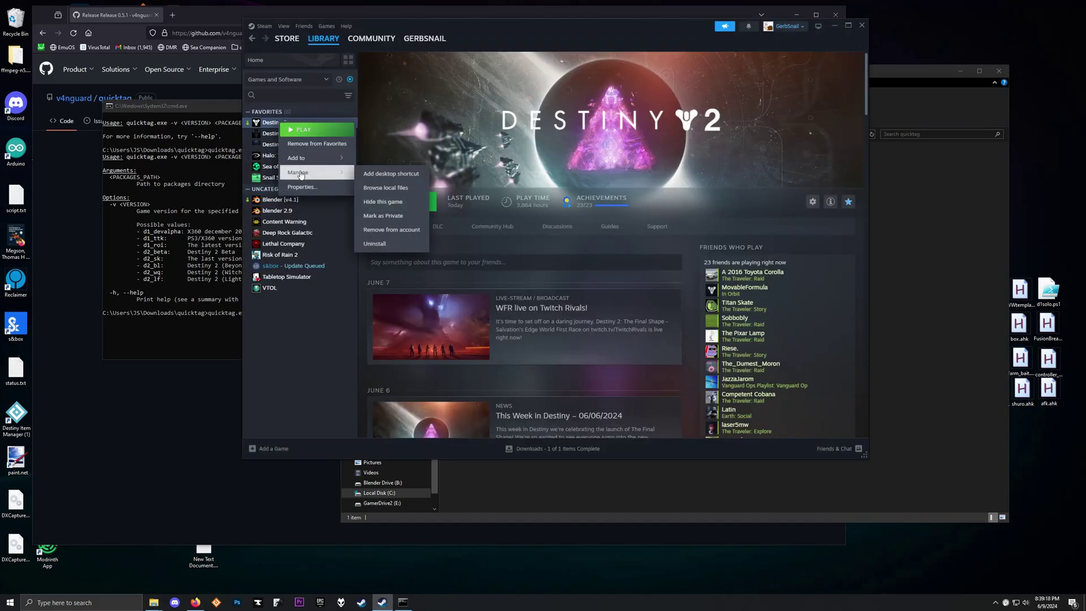
pyautogui.click(404, 199)
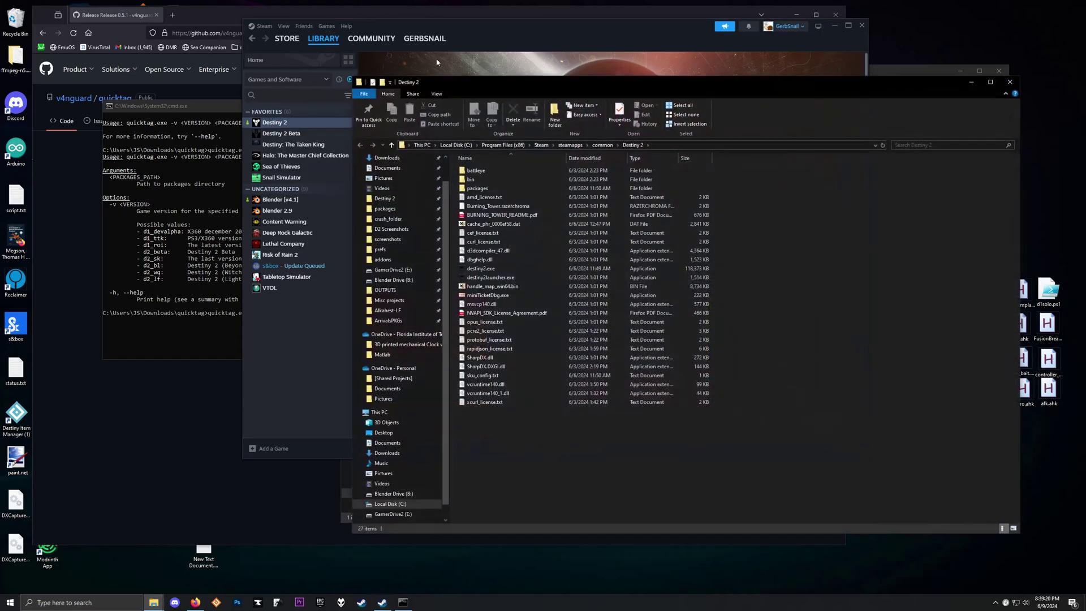
# Append the Destiny 2 packages folder path and run quicktag for Lightfall.
pyautogui.click(230, 345)
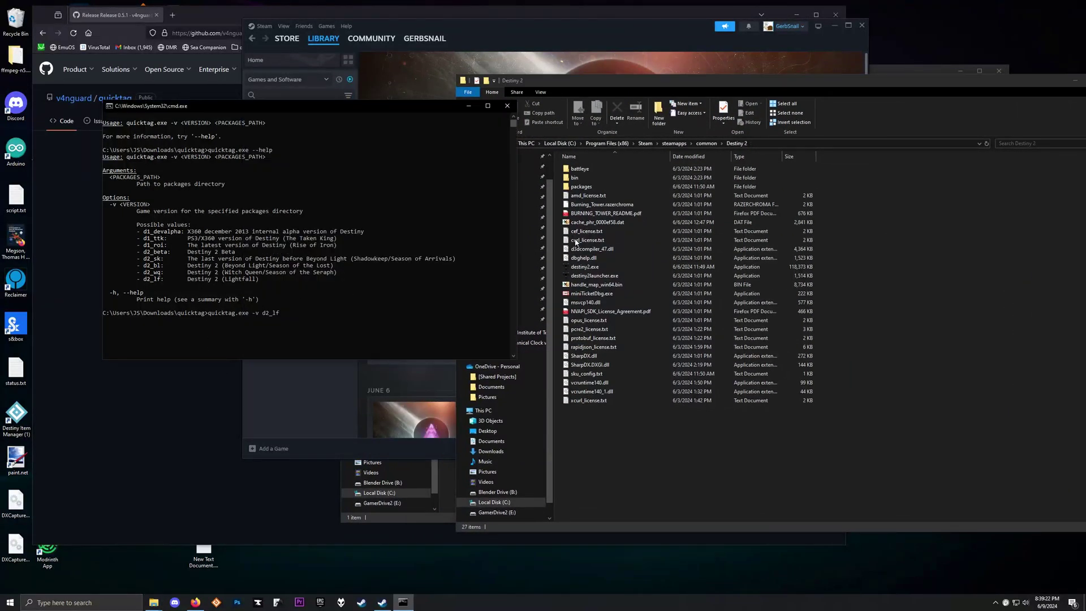
pyautogui.moveTo(581, 186); pyautogui.dragTo(346, 257)
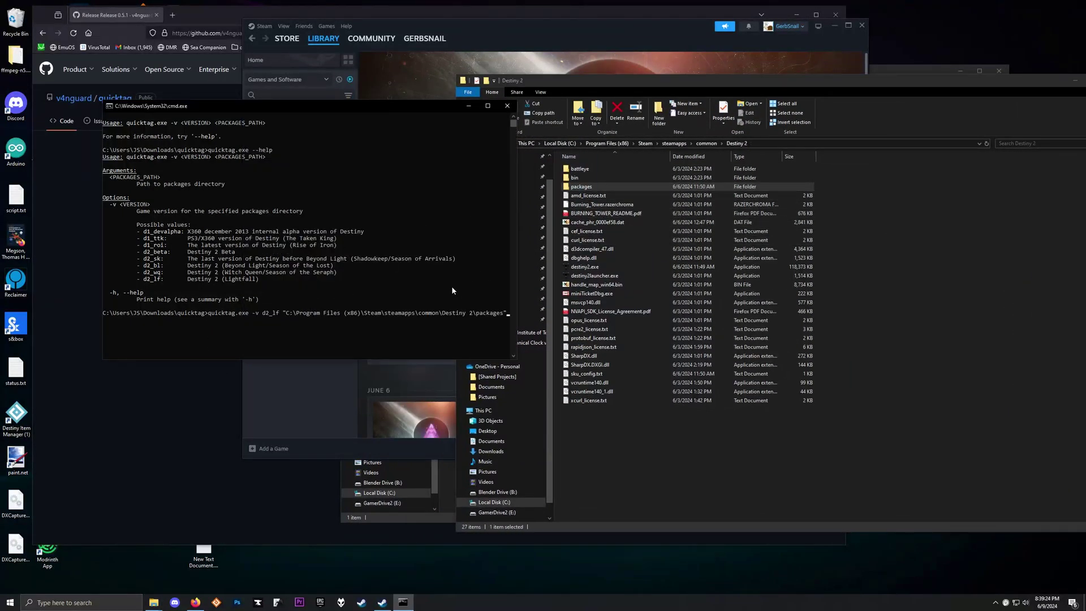
pyautogui.press('Return')
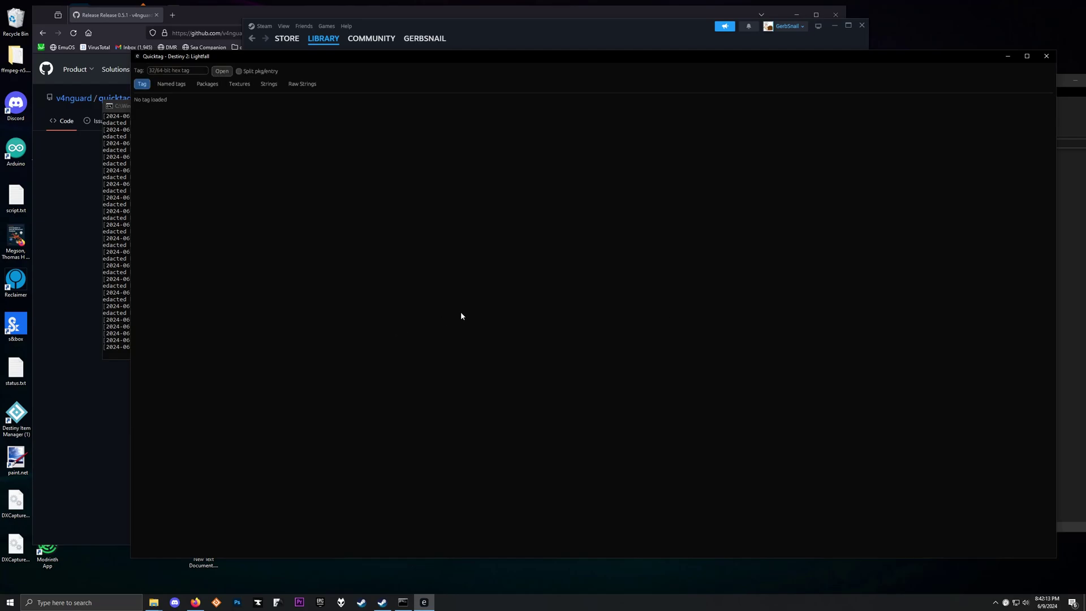
# Tour the Textures, Tag, Packages and Strings views, scroll the strings, then go back to Textures.
pyautogui.click(239, 84)
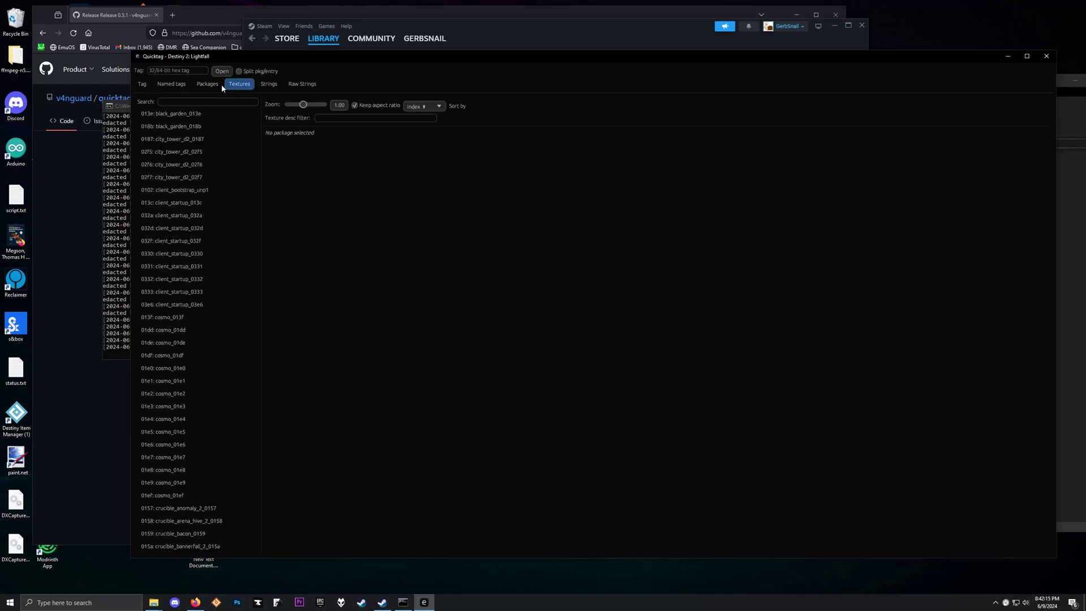
pyautogui.click(142, 85)
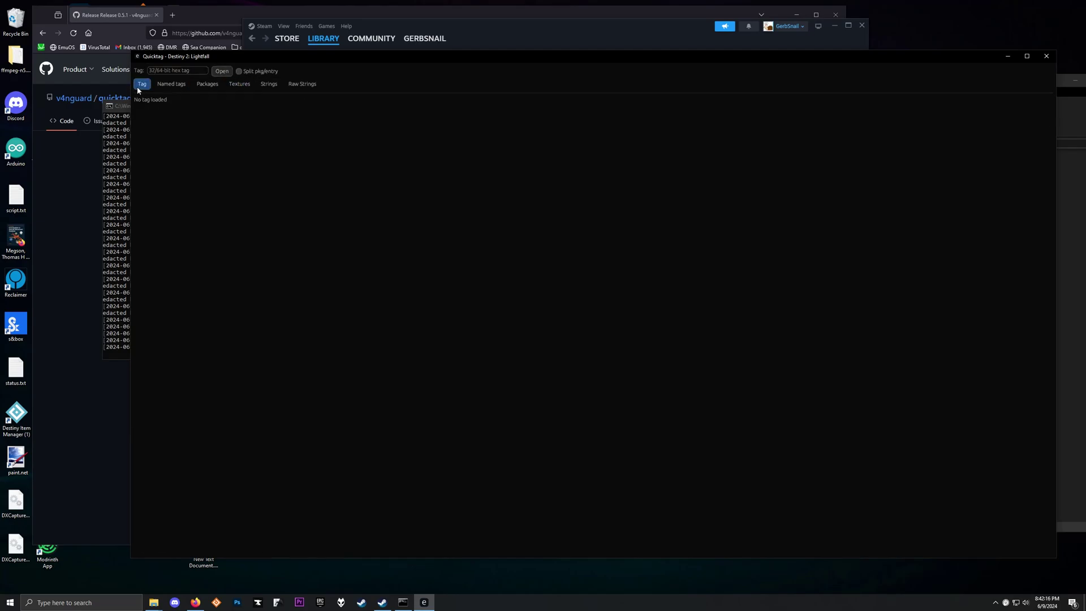
pyautogui.click(194, 85)
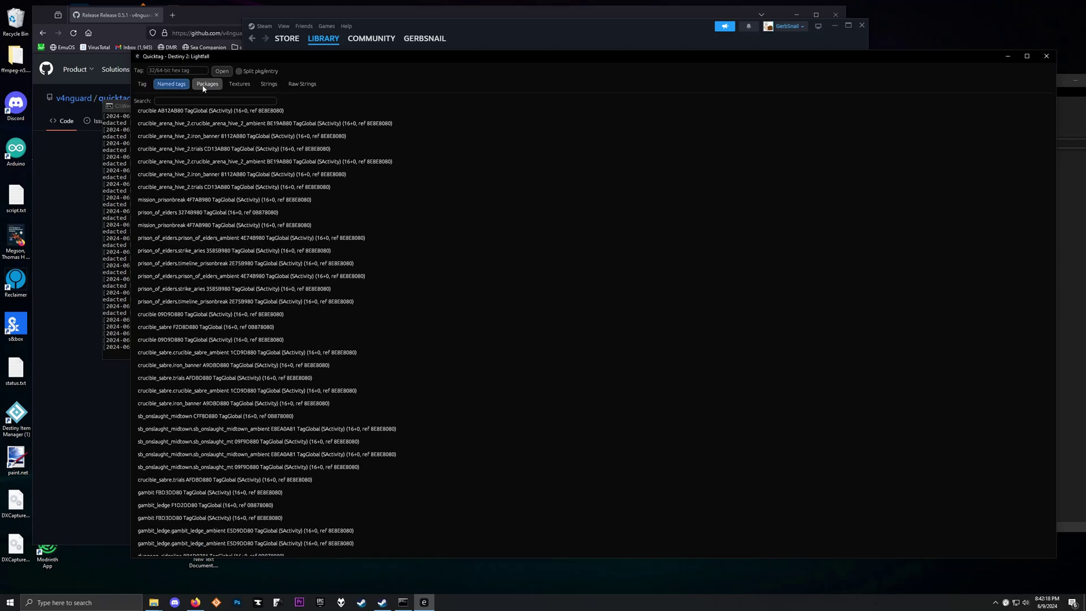
pyautogui.click(276, 86)
pyautogui.scroll(-1, 449, 372)
pyautogui.scroll(-4, 449, 372)
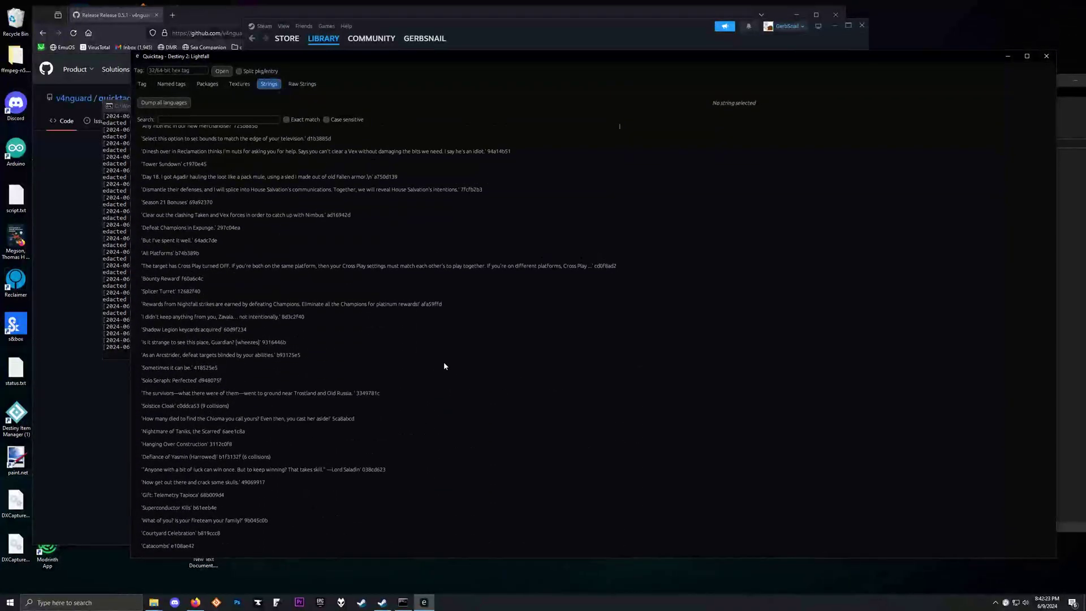
pyautogui.click(240, 85)
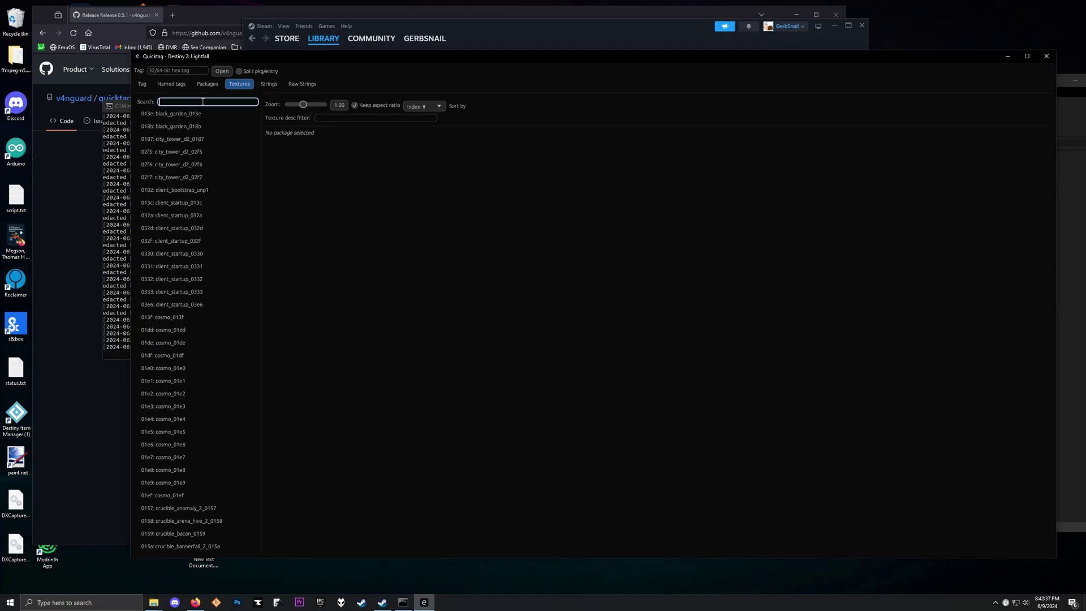
# Search packages for 'ui' and browse the ui_bootflow_unp1 icons, logos and numerals.
pyautogui.write('ui')
pyautogui.click(161, 113)
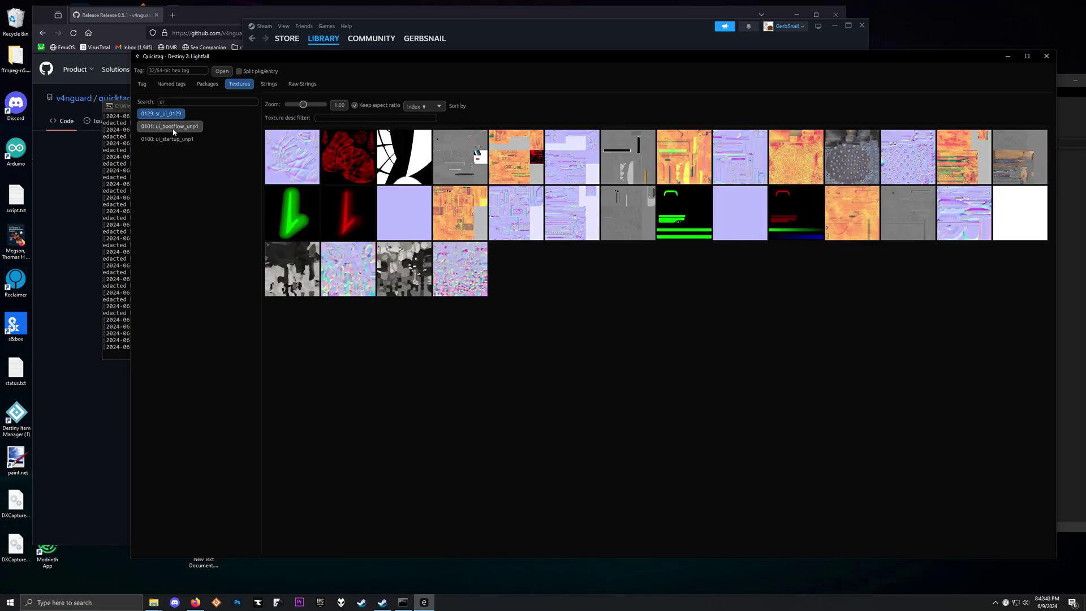
pyautogui.click(170, 127)
pyautogui.moveTo(494, 290)
pyautogui.moveTo(1014, 171)
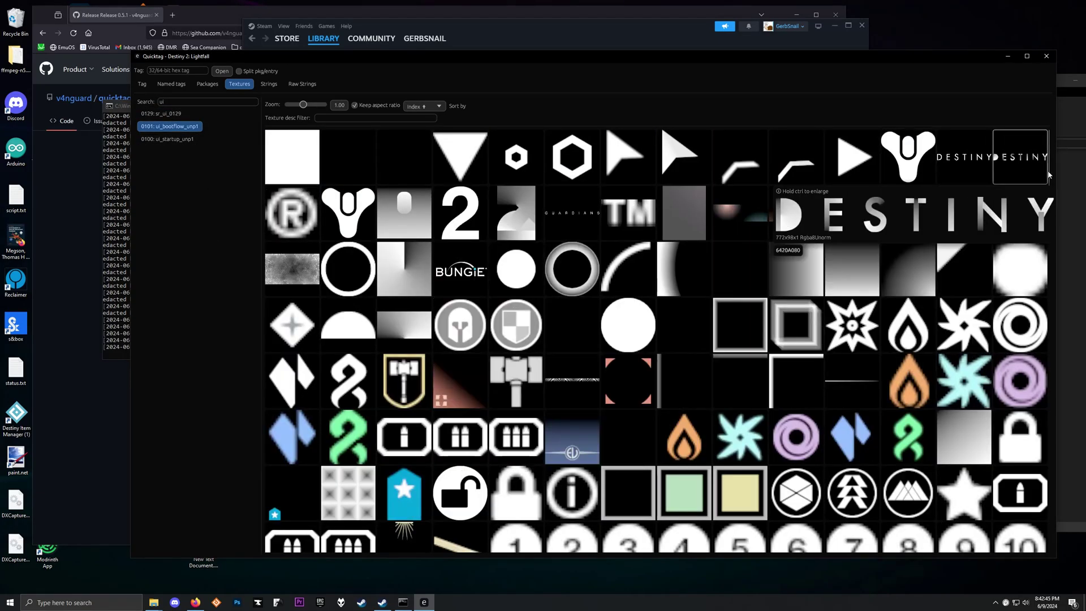
pyautogui.moveTo(1050, 170); pyautogui.dragTo(1046, 313)
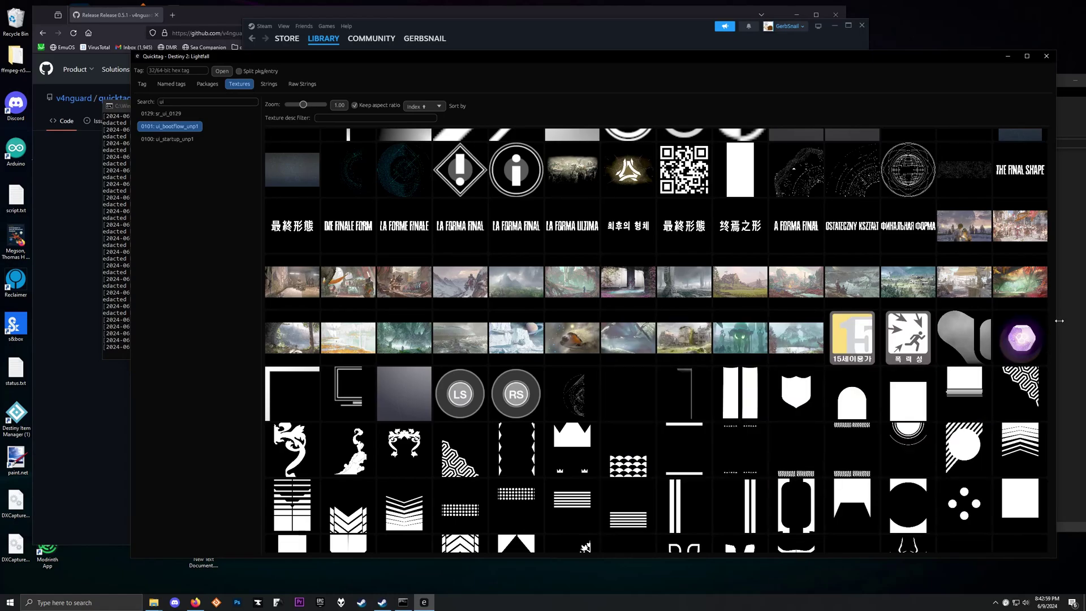
pyautogui.moveTo(1047, 346); pyautogui.dragTo(1051, 168)
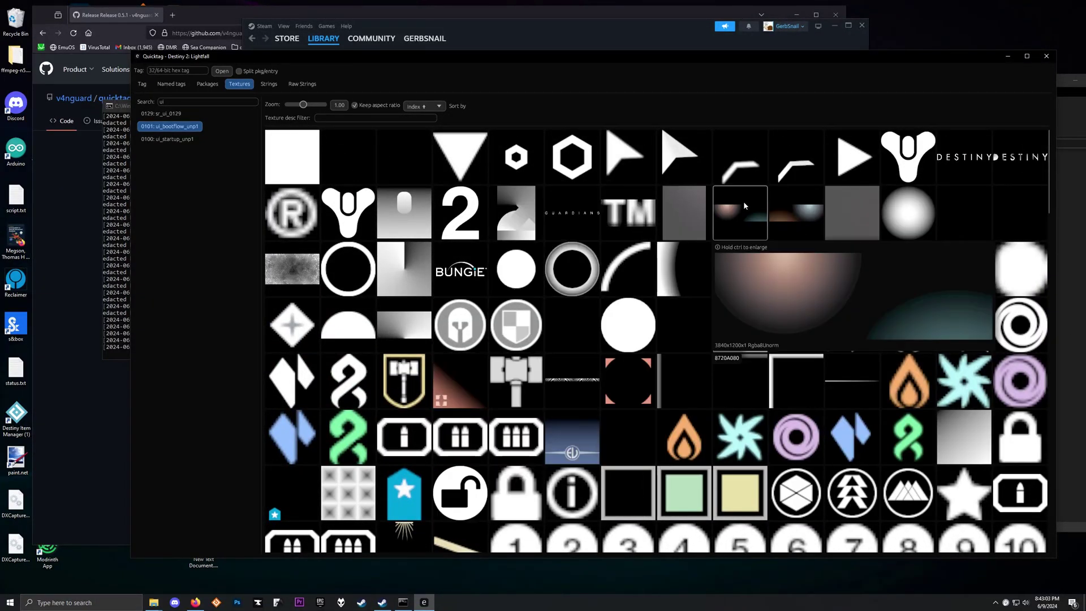
pyautogui.moveTo(790, 210)
pyautogui.scroll(-5, 788, 502)
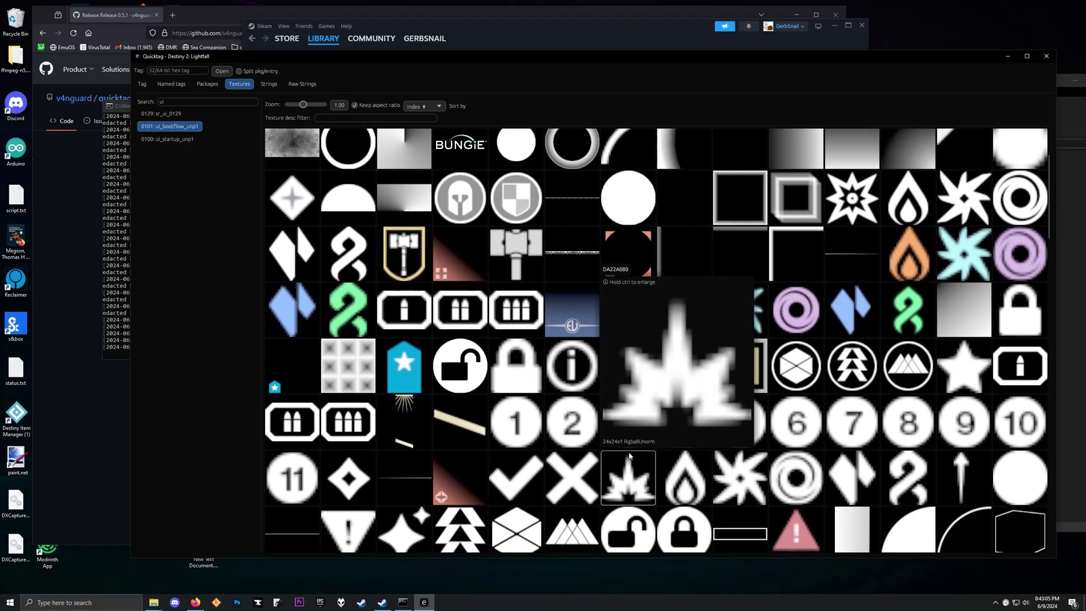
pyautogui.scroll(-3, 787, 501)
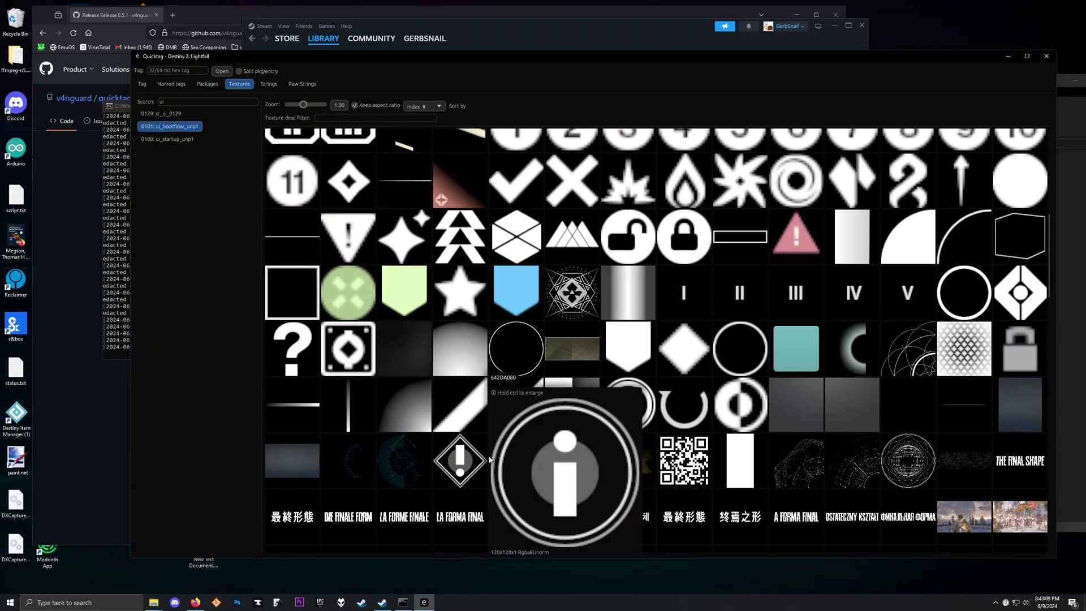
pyautogui.scroll(8, 506, 415)
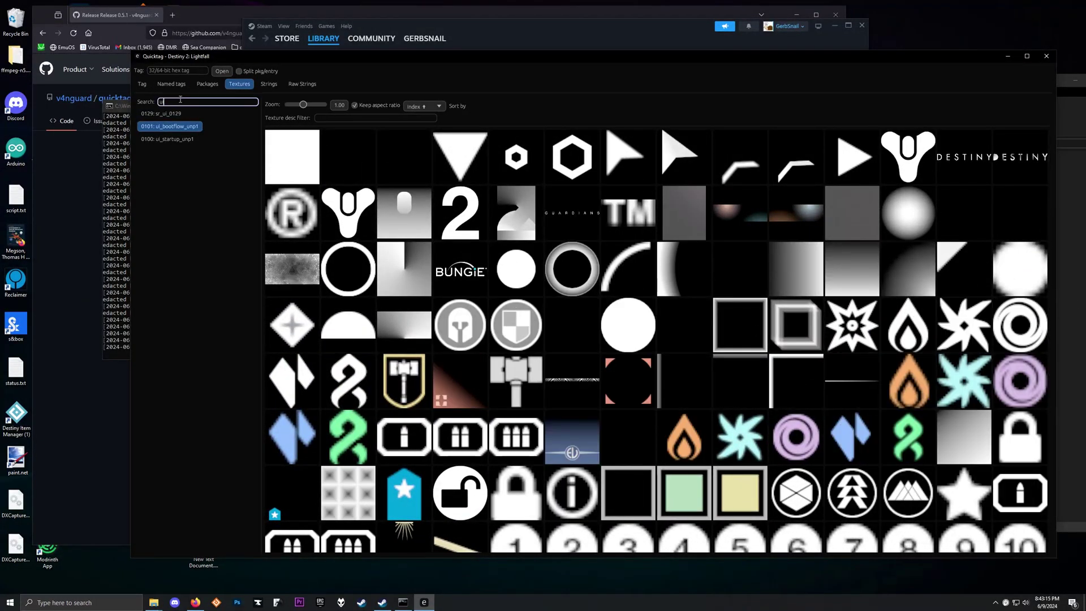
# Replace the search with 'cli' and view client_startup_013c's textures.
pyautogui.press('BackSpace')
pyautogui.press('BackSpace')
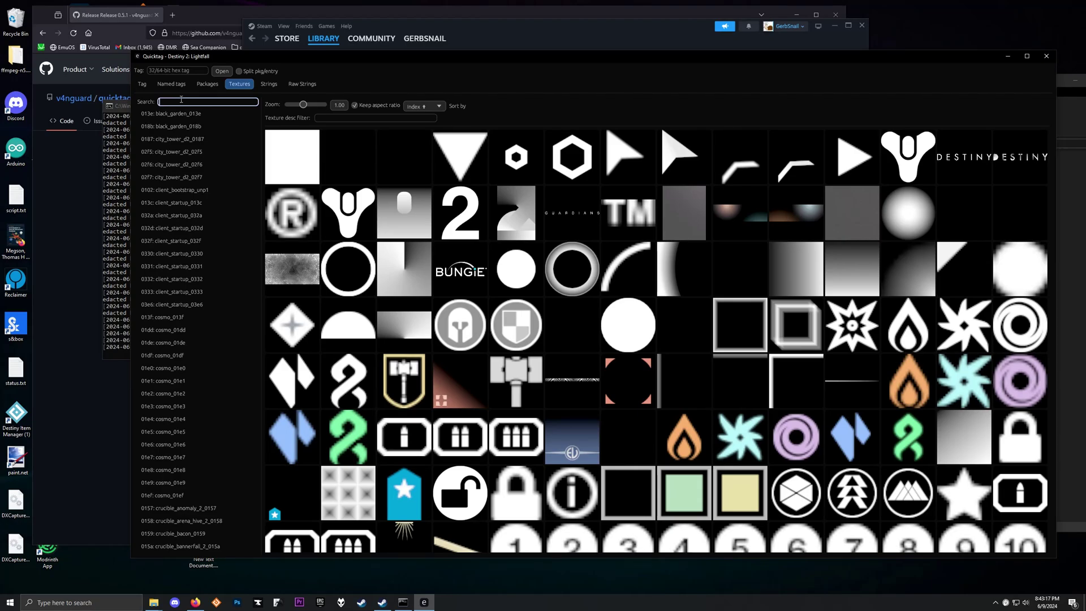
pyautogui.write('cl')
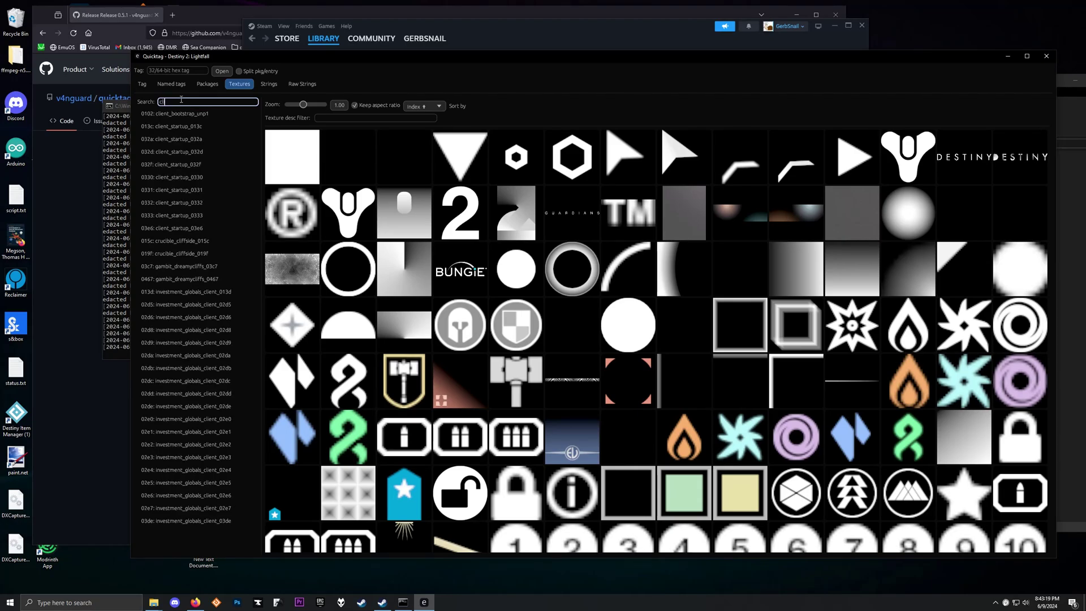
pyautogui.write('i')
pyautogui.click(180, 126)
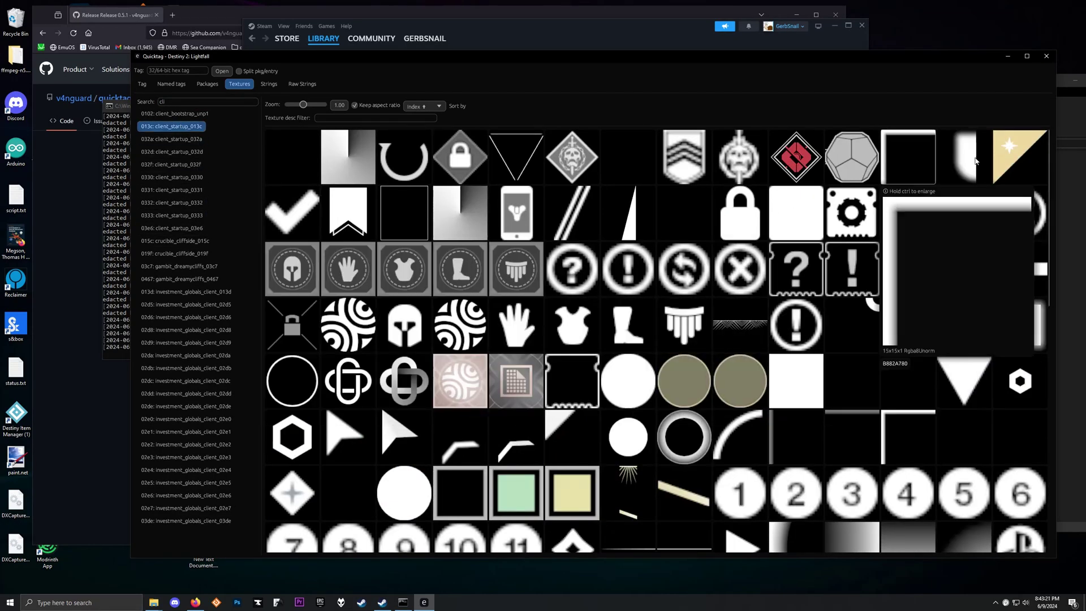
pyautogui.moveTo(1032, 137)
pyautogui.moveTo(1051, 136); pyautogui.dragTo(1055, 396)
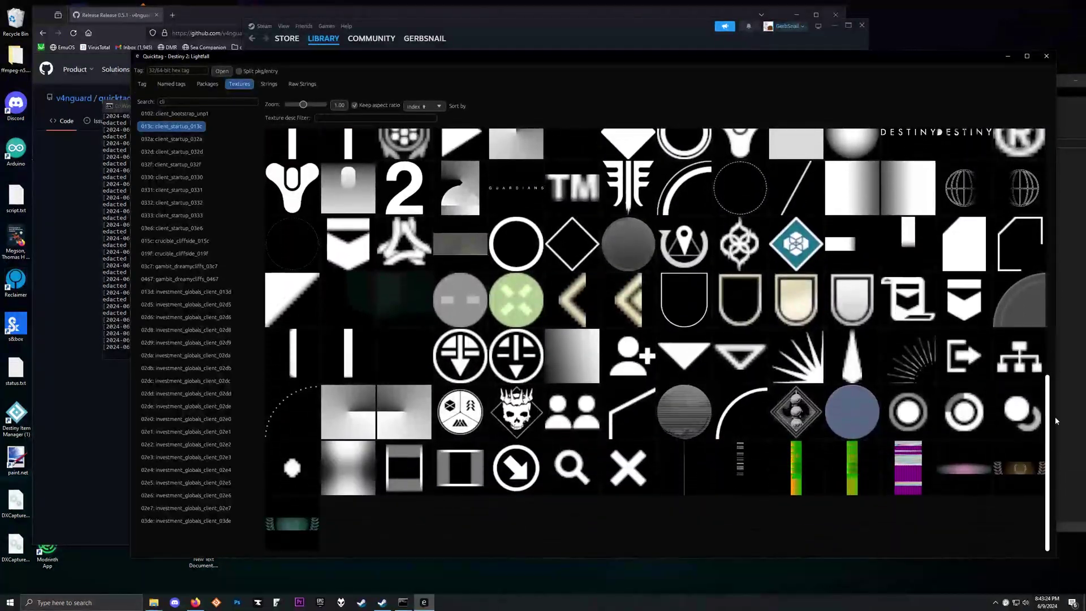
# Browse client_startup_032a's emblems, ability icons and numerals.
pyautogui.click(183, 146)
pyautogui.moveTo(1051, 243); pyautogui.dragTo(1044, 121)
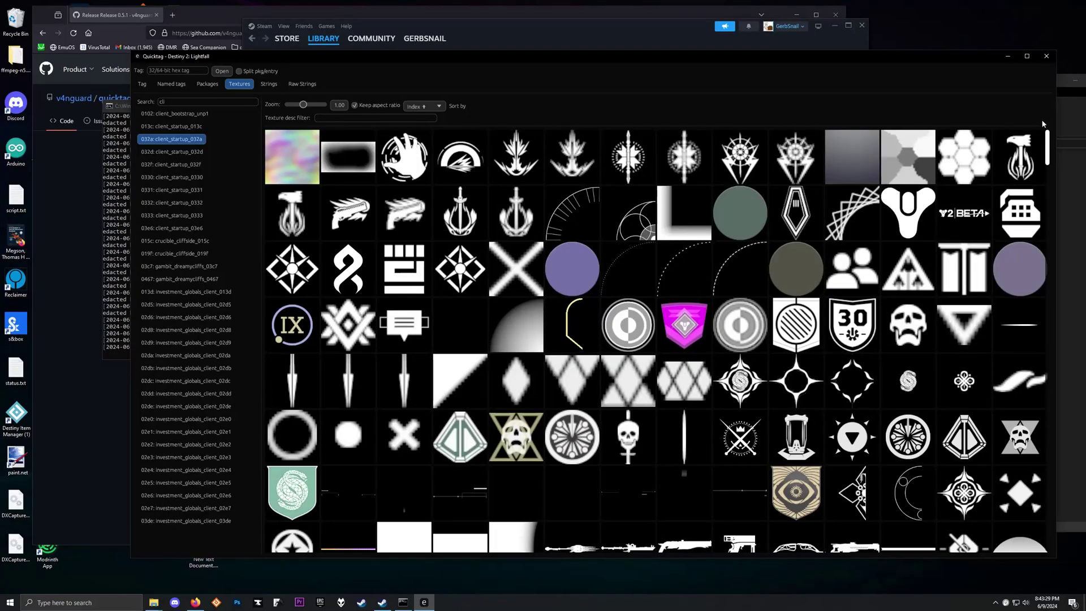
pyautogui.moveTo(1046, 162); pyautogui.dragTo(1028, 229)
pyautogui.moveTo(683, 372)
pyautogui.scroll(-10, 683, 376)
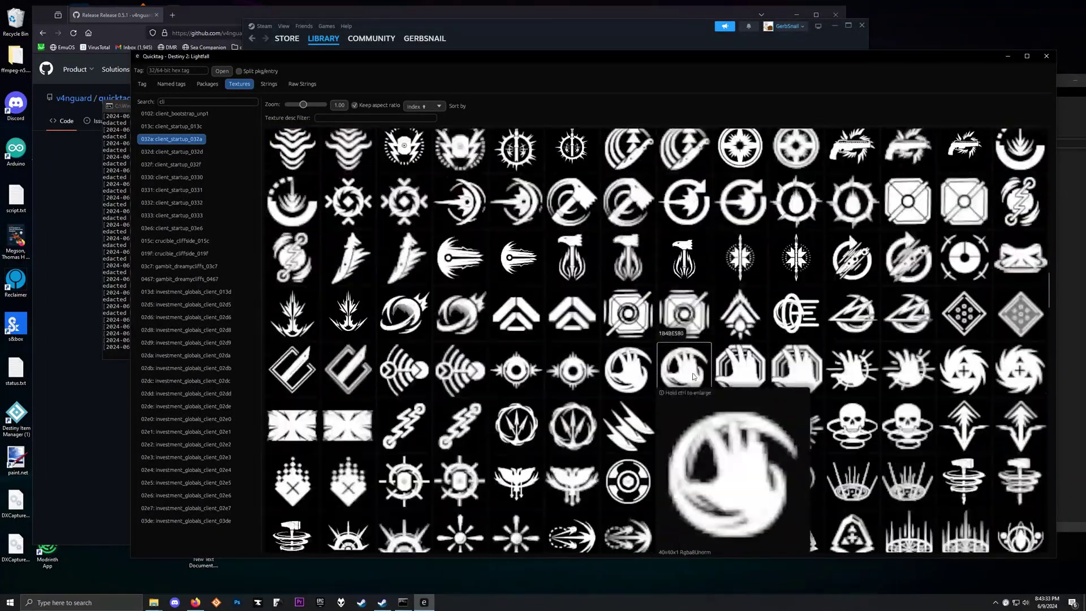
pyautogui.scroll(-10, 692, 383)
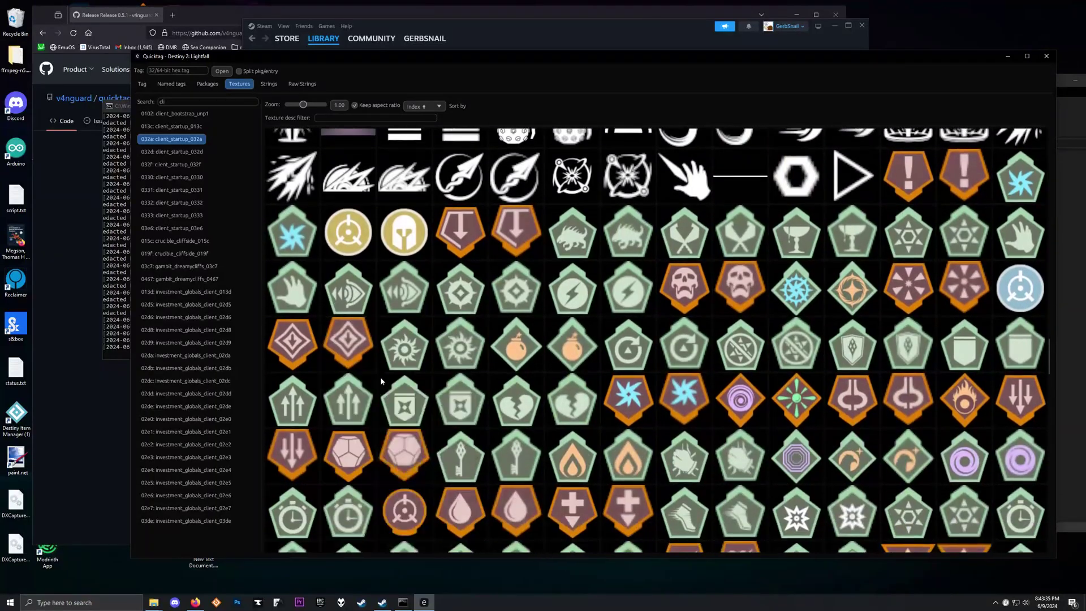
pyautogui.scroll(-10, 467, 306)
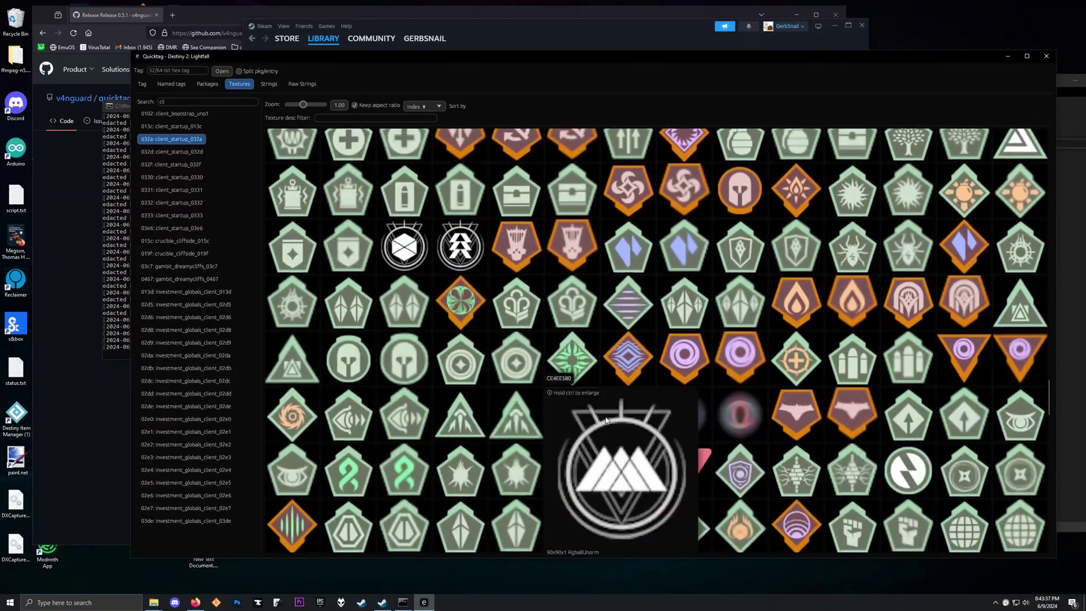
pyautogui.scroll(-10, 397, 387)
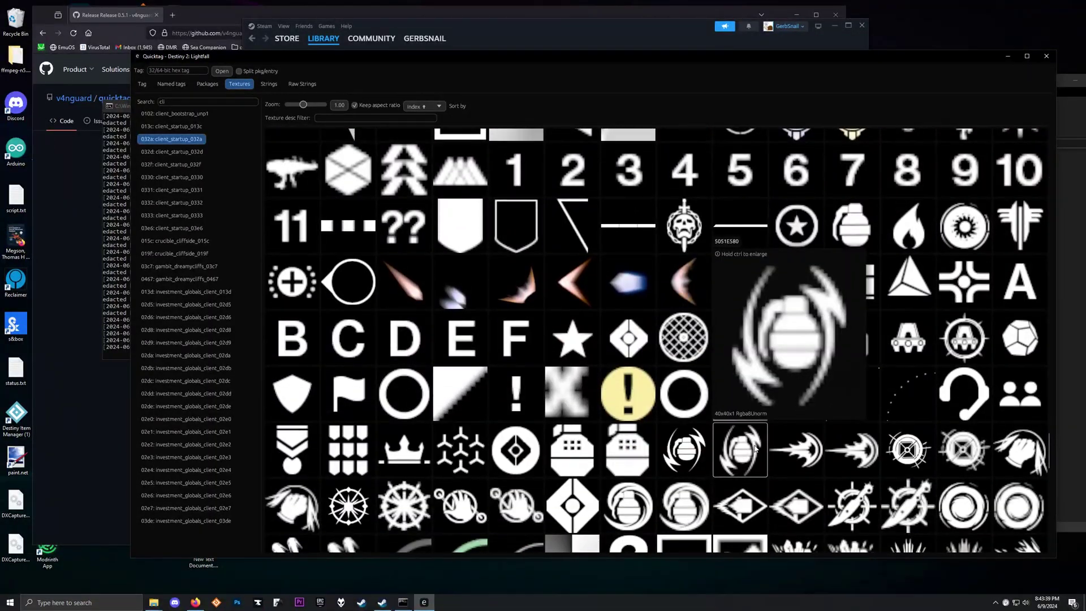
pyautogui.scroll(-15, 796, 473)
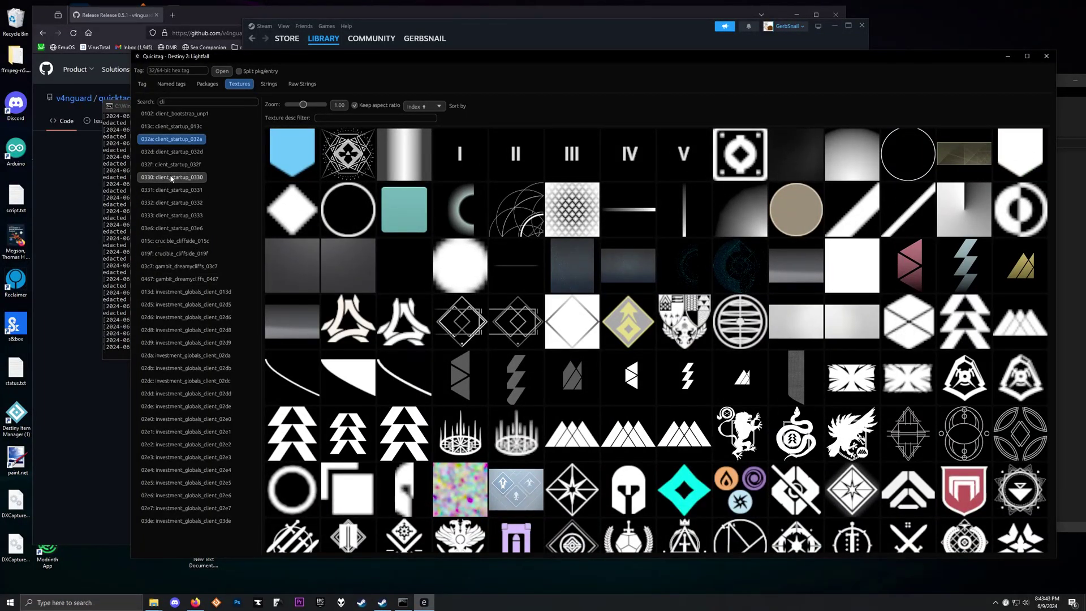
# View client_startup_0330 and 032d, then load client_startup_0332's textures.
pyautogui.click(172, 178)
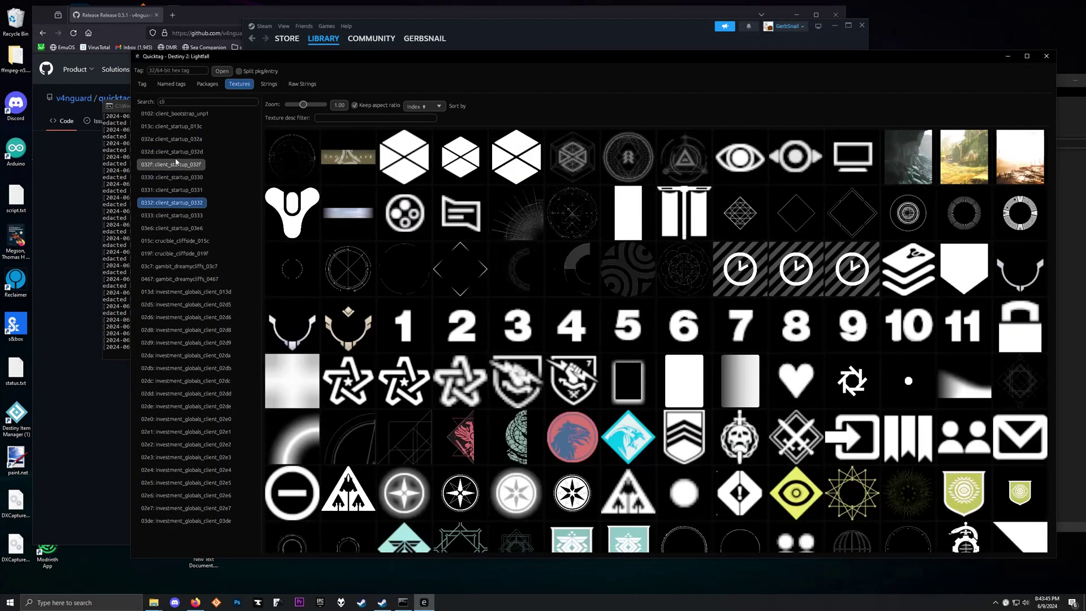
pyautogui.click(175, 153)
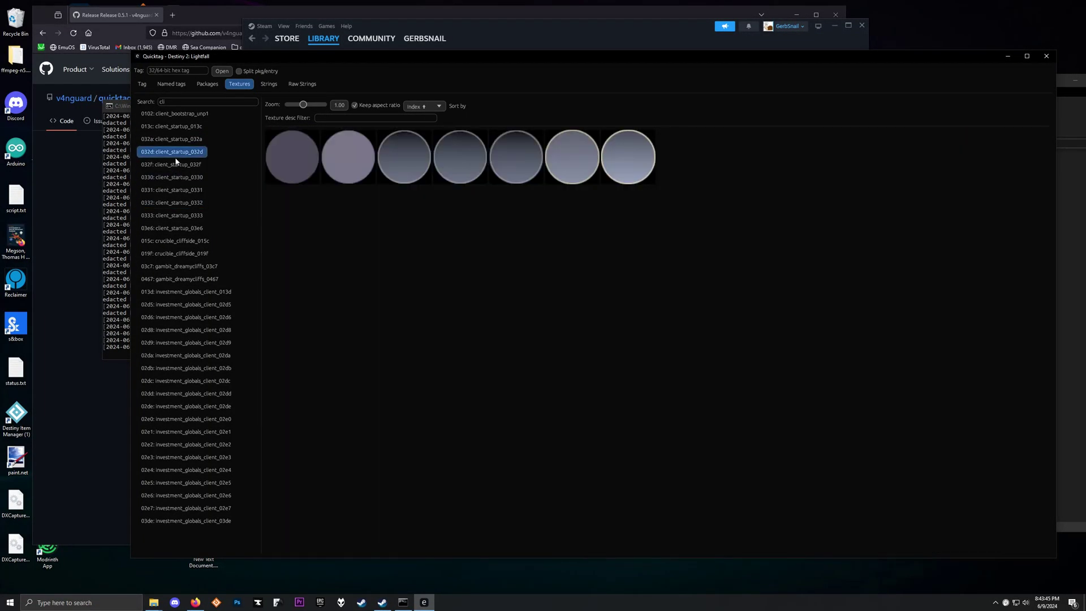
pyautogui.click(170, 202)
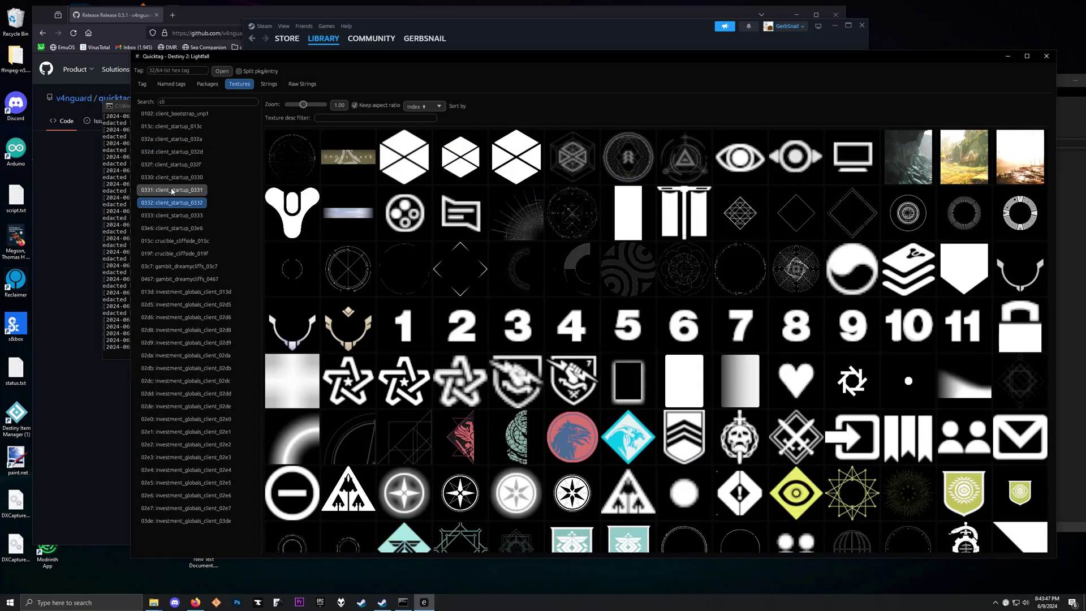
pyautogui.scroll(-3, 279, 211)
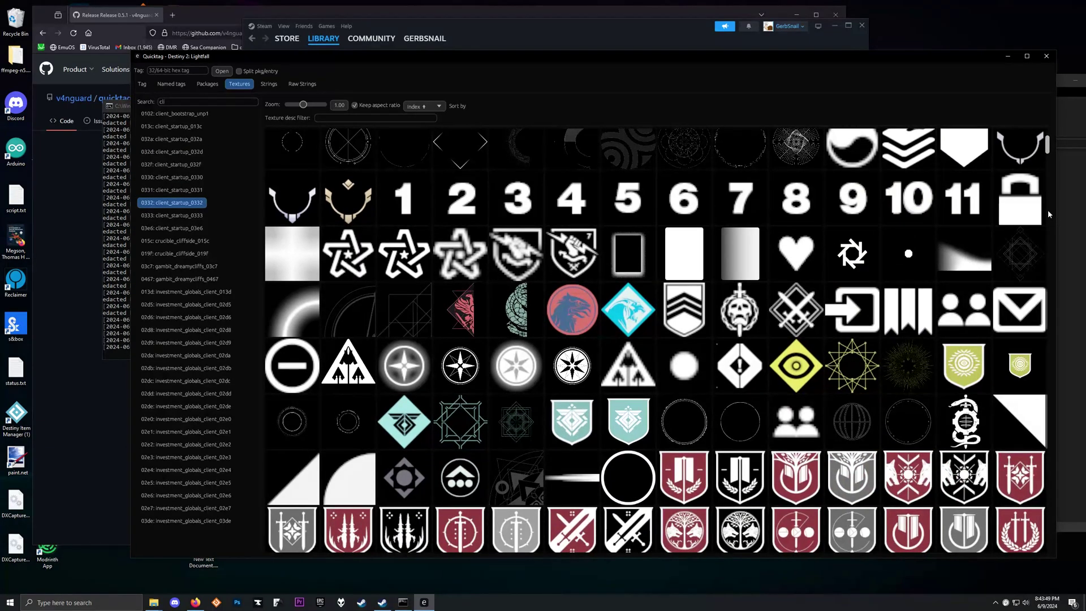
pyautogui.moveTo(1047, 148); pyautogui.dragTo(497, 256)
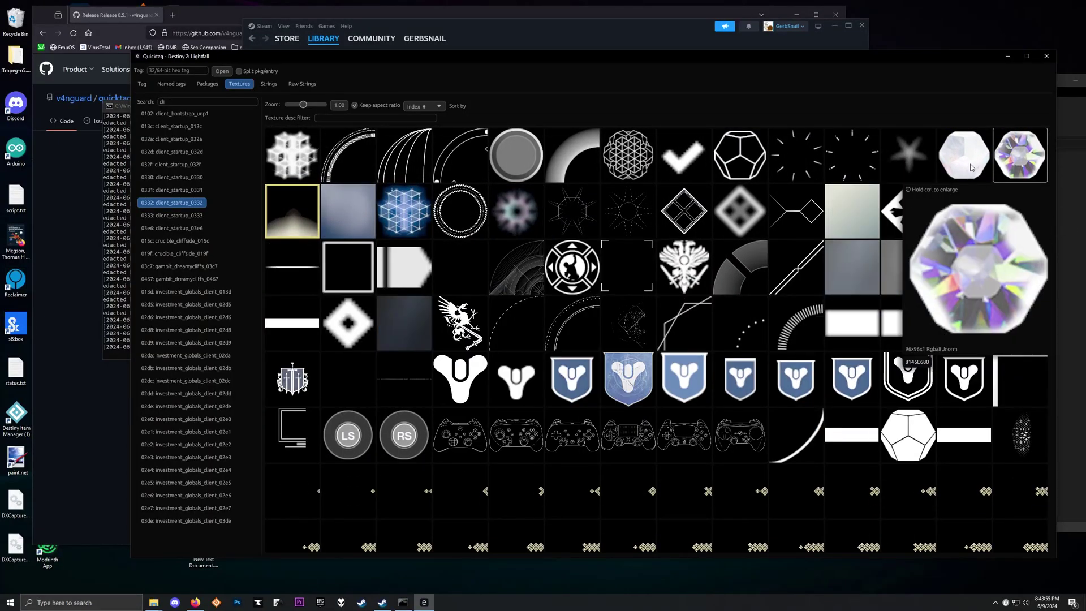
pyautogui.moveTo(1052, 244); pyautogui.dragTo(1037, 375)
# Scroll through 0332's season banners, Havok and Wwise logos, and pentagonal perk icons.
pyautogui.moveTo(702, 426)
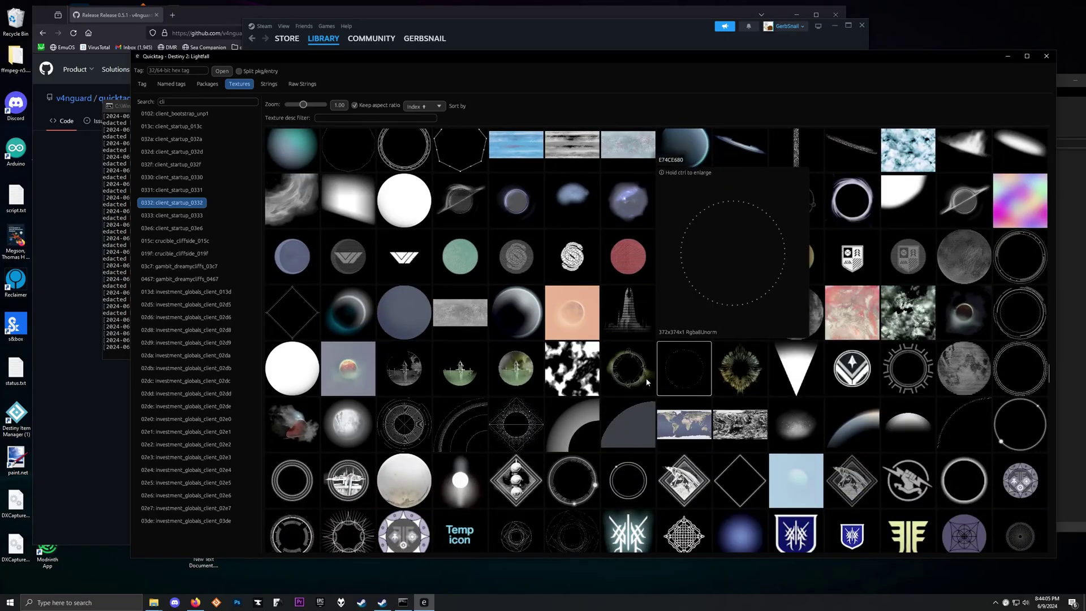
pyautogui.moveTo(537, 375)
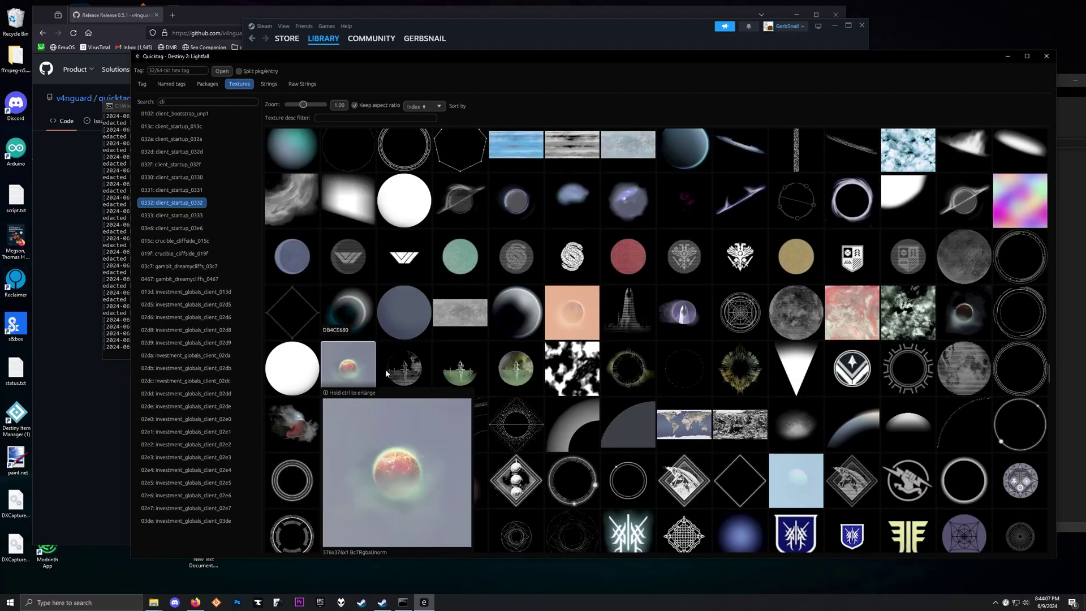
pyautogui.scroll(-5, 562, 388)
pyautogui.scroll(-10, 683, 369)
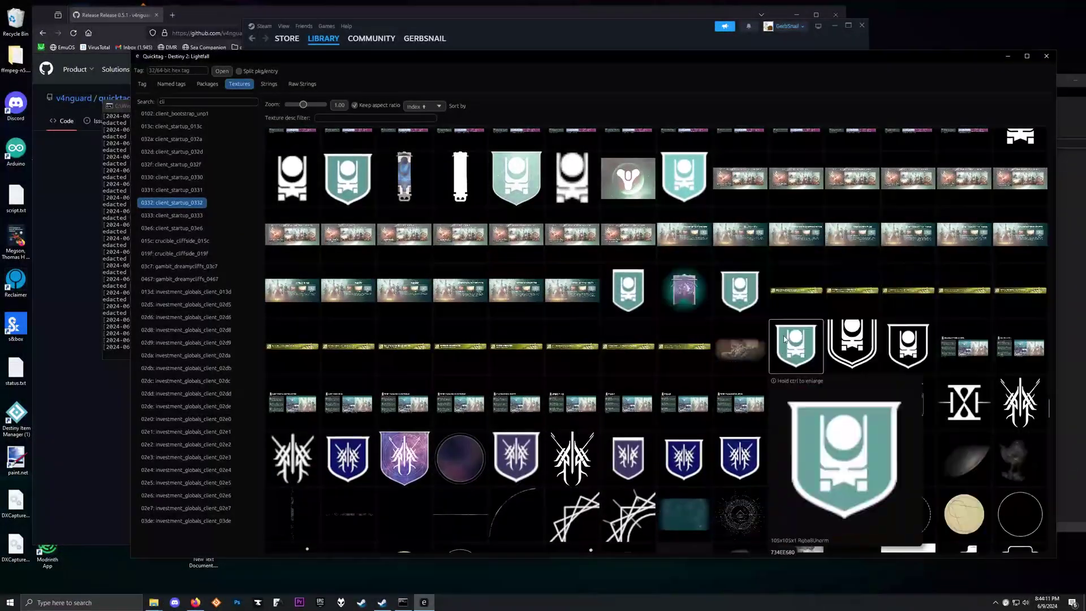
pyautogui.scroll(3, 627, 332)
pyautogui.moveTo(742, 268)
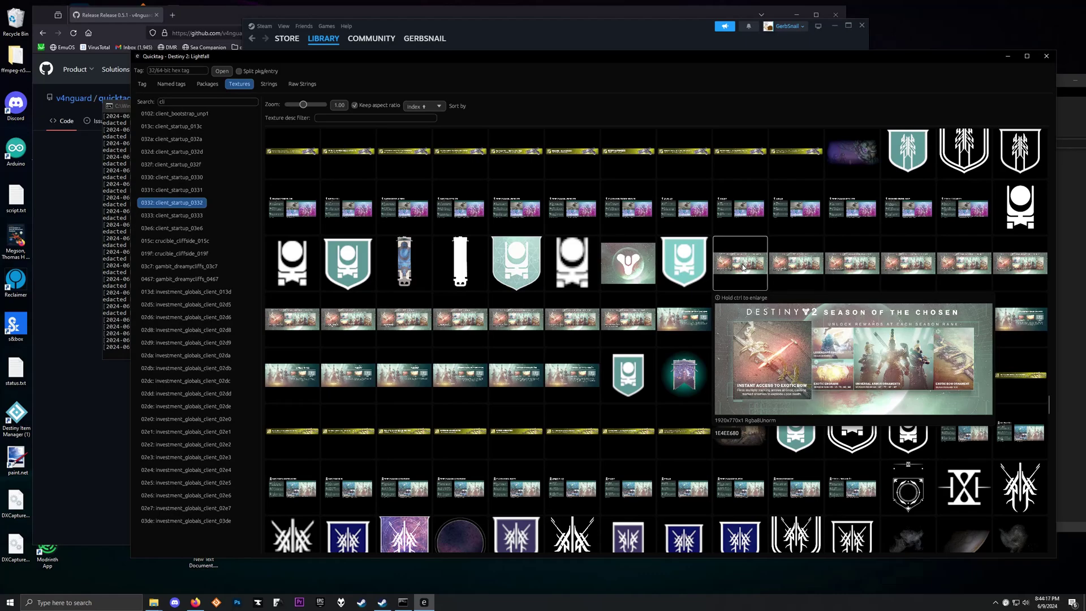
pyautogui.scroll(-10, 792, 266)
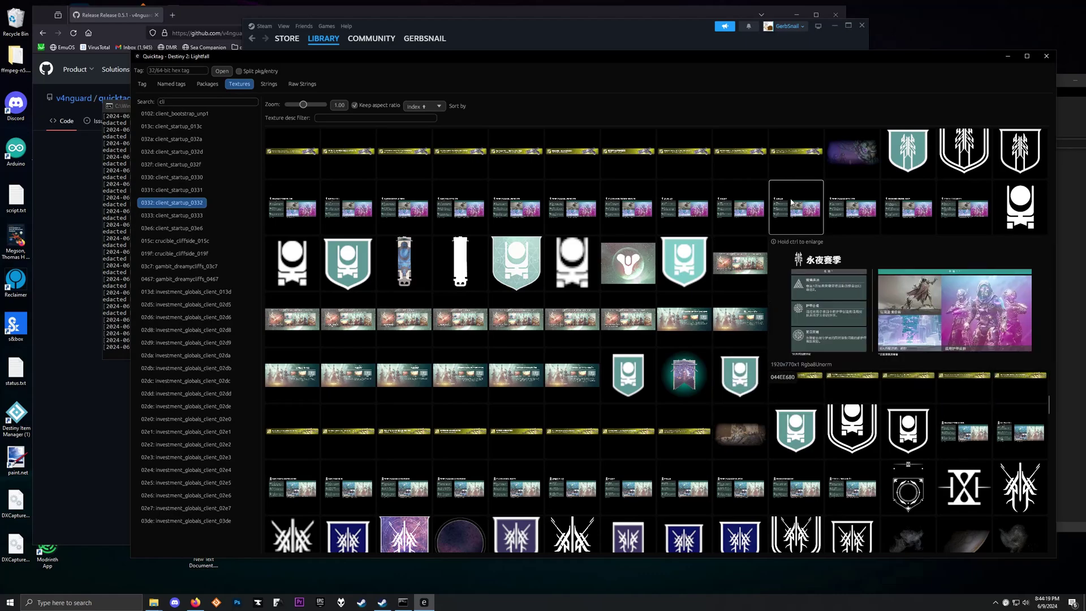
pyautogui.scroll(-7, 833, 266)
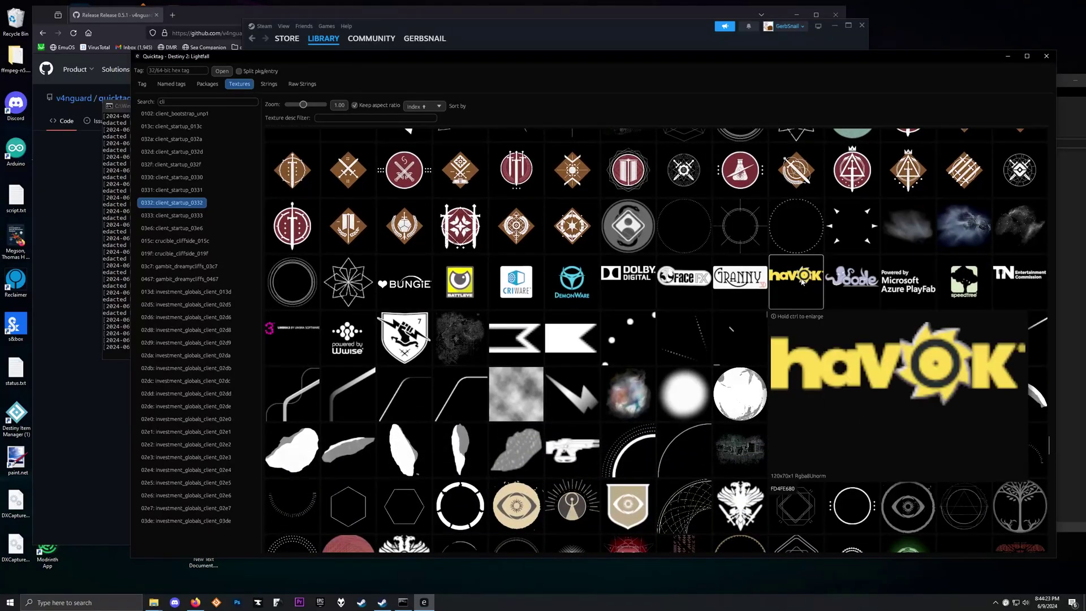
pyautogui.scroll(-3, 959, 374)
pyautogui.scroll(-12, 958, 375)
pyautogui.scroll(-4, 741, 376)
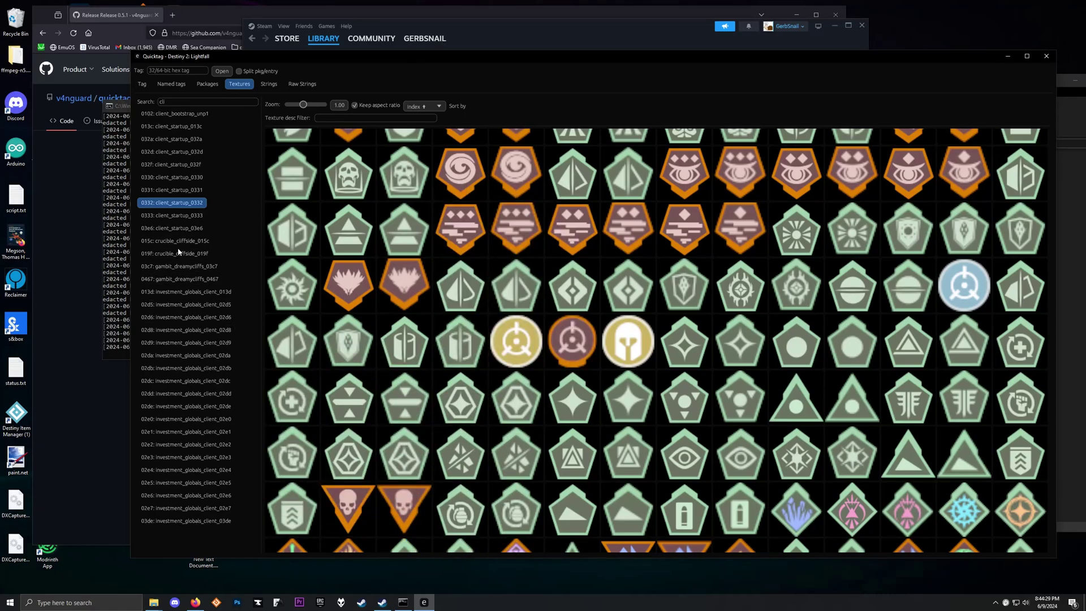
# Load investment_globals_client_013d's textures and drag through the grid.
pyautogui.click(170, 292)
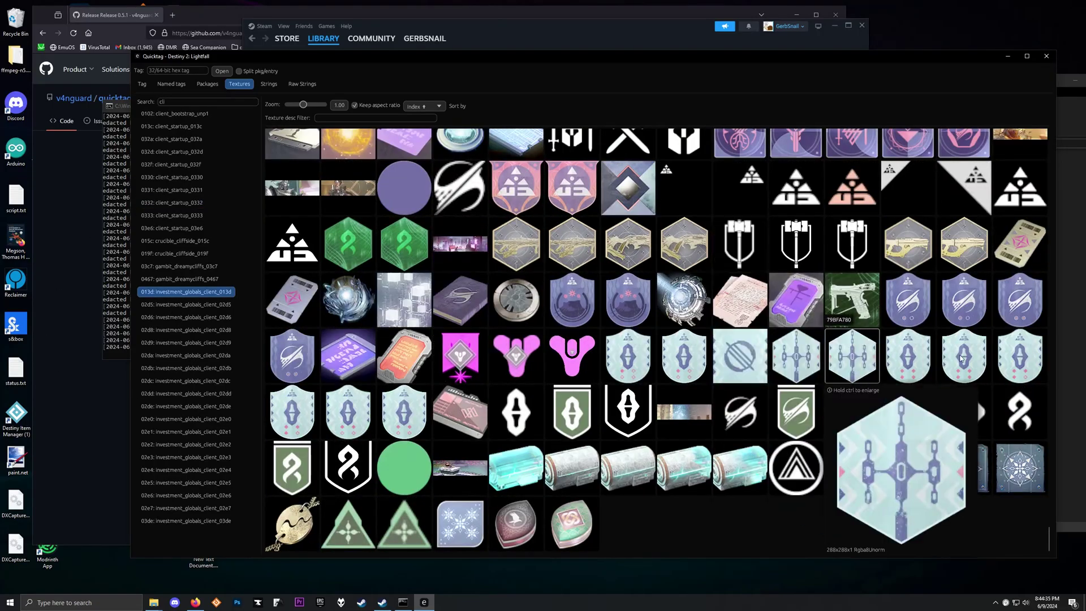
pyautogui.moveTo(1047, 536); pyautogui.dragTo(1008, 133)
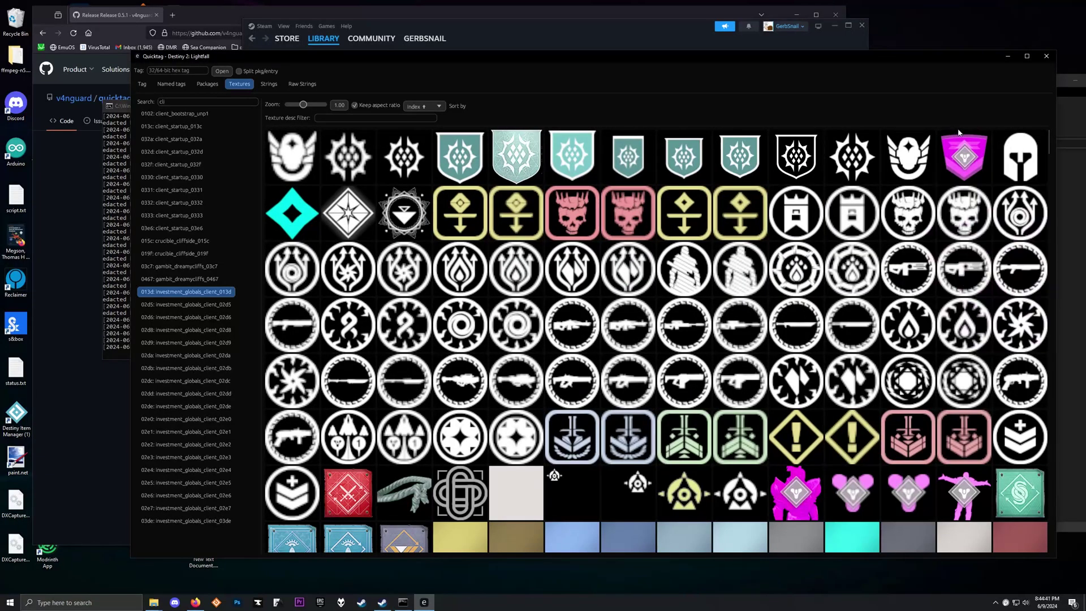
pyautogui.moveTo(1034, 150)
pyautogui.moveTo(1048, 142)
pyautogui.mouseDown()
pyautogui.moveTo(1047, 168)
pyautogui.moveTo(1047, 158)
pyautogui.mouseUp()
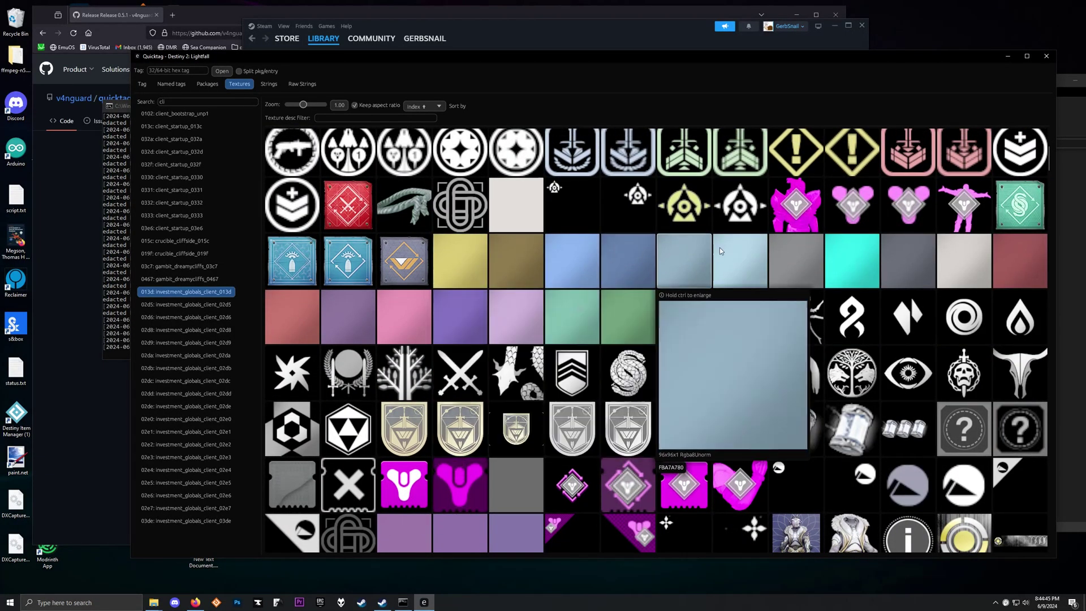
pyautogui.moveTo(1001, 240)
pyautogui.moveTo(293, 315)
pyautogui.moveTo(1049, 164); pyautogui.dragTo(1037, 380)
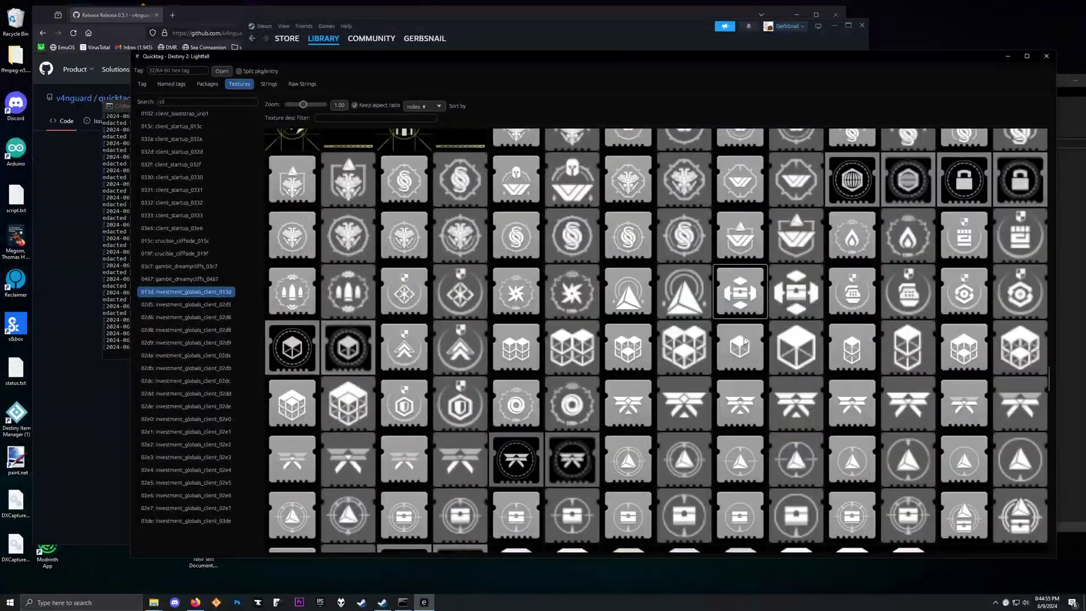
# Scroll to the end of 013d, then switch to investment_globals_client_02d5 and browse it.
pyautogui.scroll(-10, 792, 351)
pyautogui.scroll(-15, 505, 358)
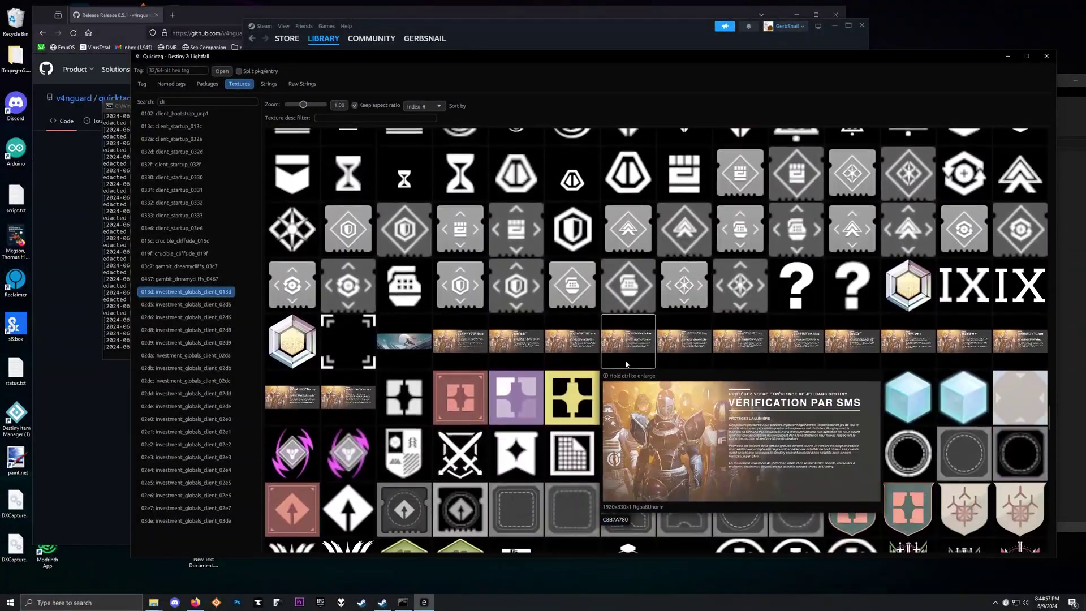
pyautogui.scroll(-15, 653, 431)
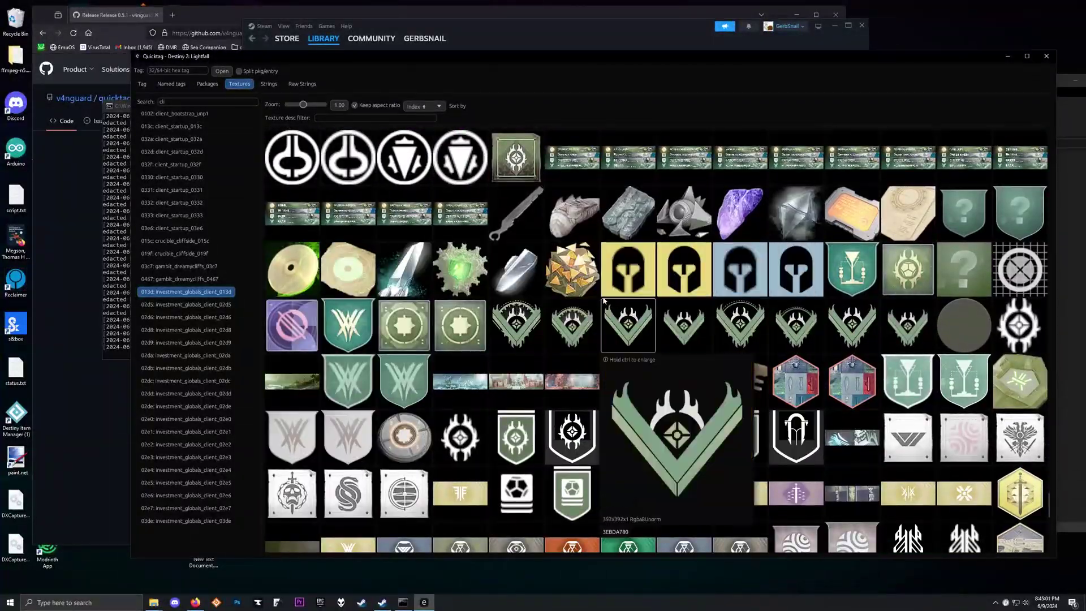
pyautogui.scroll(-10, 805, 326)
pyautogui.scroll(-2, 805, 326)
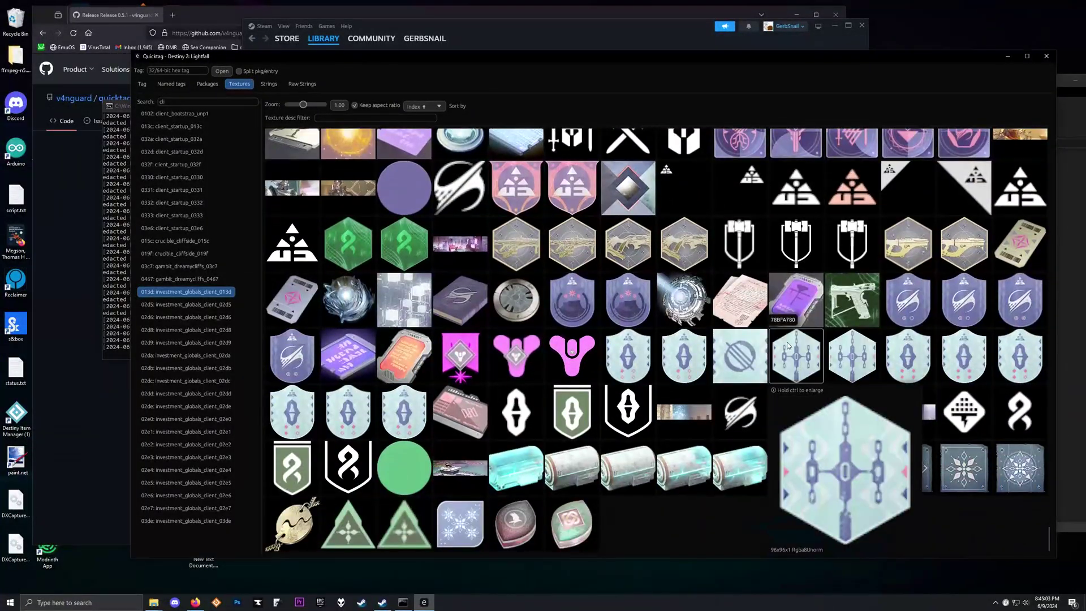
pyautogui.press('Down')
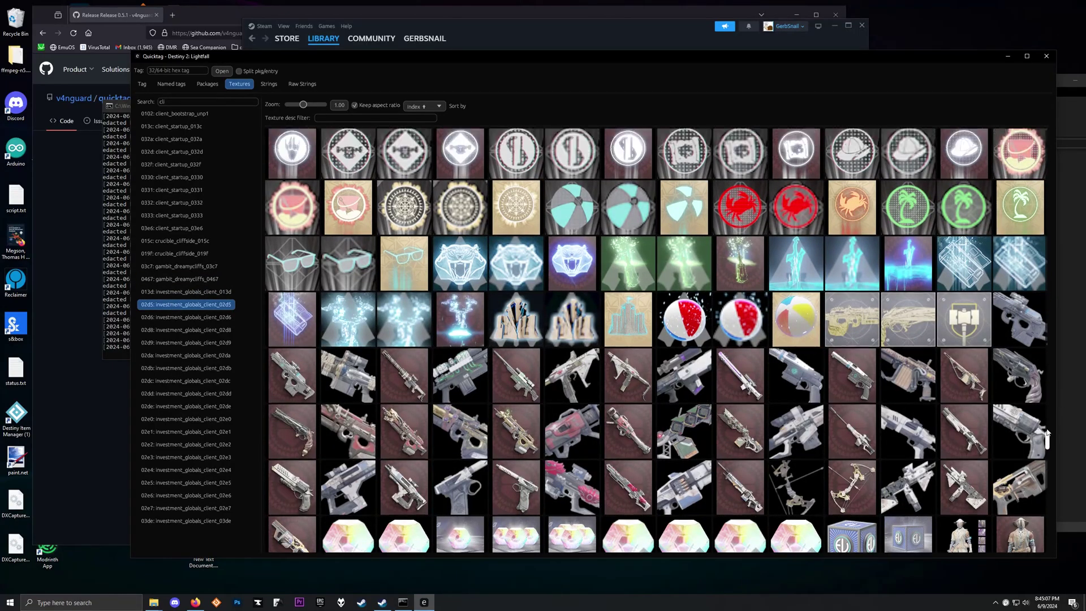
pyautogui.moveTo(1047, 433); pyautogui.dragTo(1053, 314)
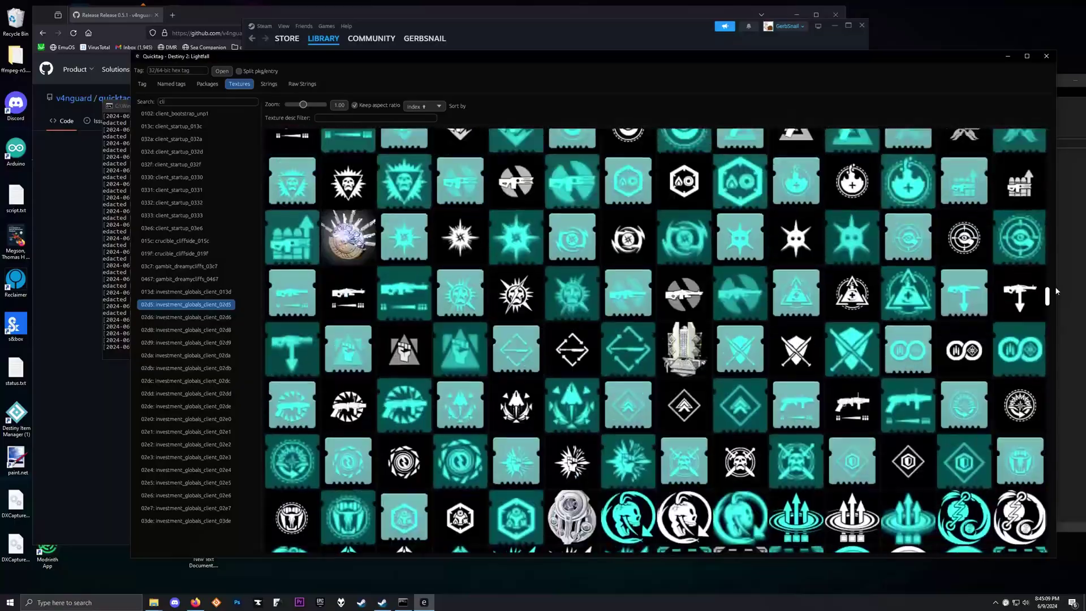
# Scroll 02d5's gold and silver shield emblems and enlarge one to a 200x200 preview.
pyautogui.moveTo(1055, 291); pyautogui.dragTo(1079, 203)
pyautogui.scroll(-4, 856, 408)
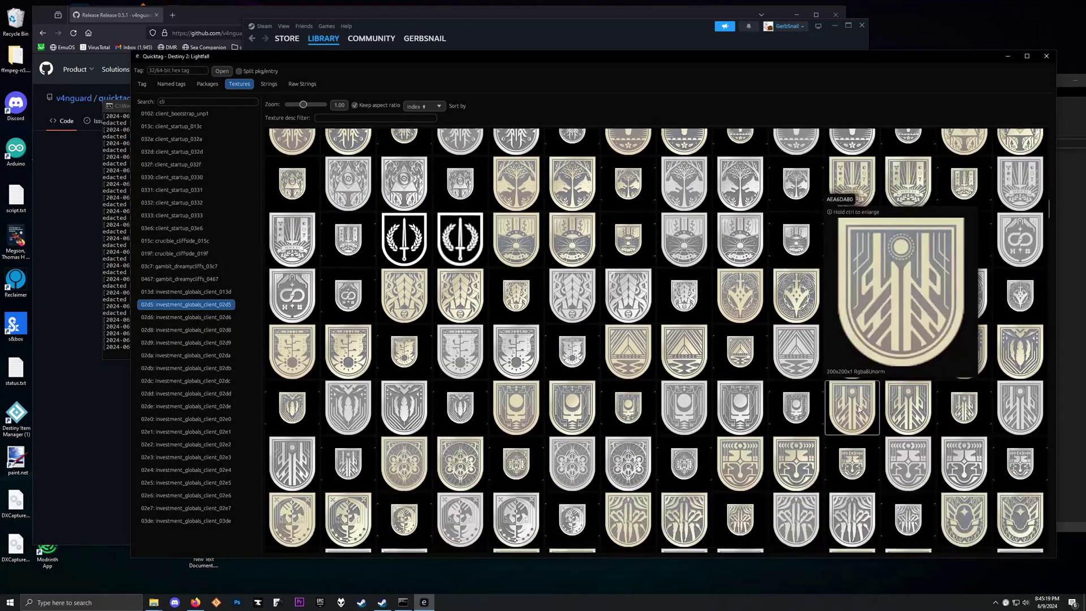
pyautogui.scroll(-3, 505, 421)
pyautogui.scroll(7, 507, 384)
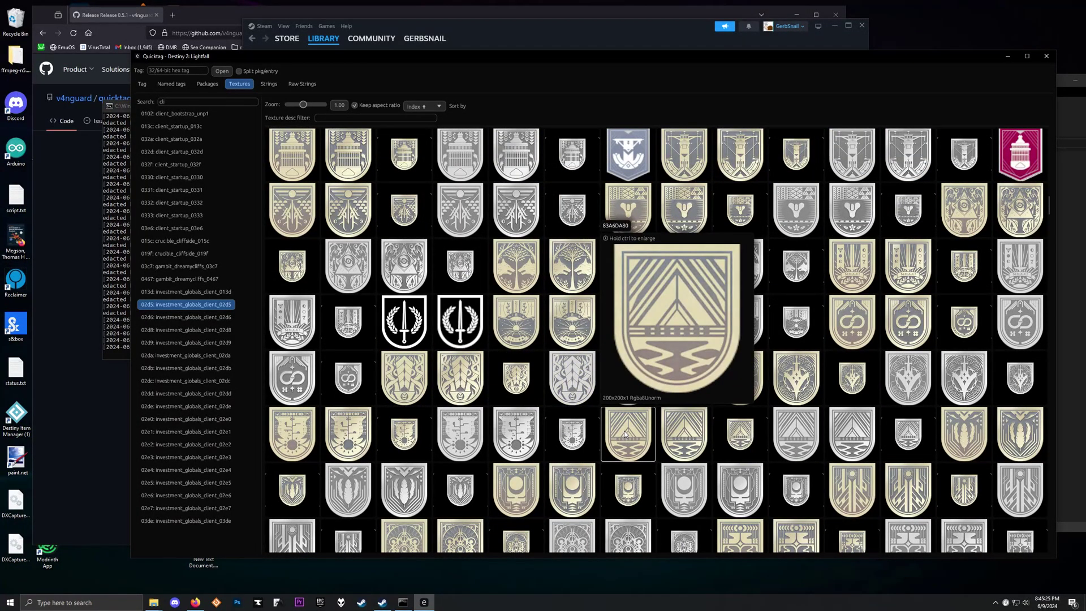
pyautogui.press('ctrl')
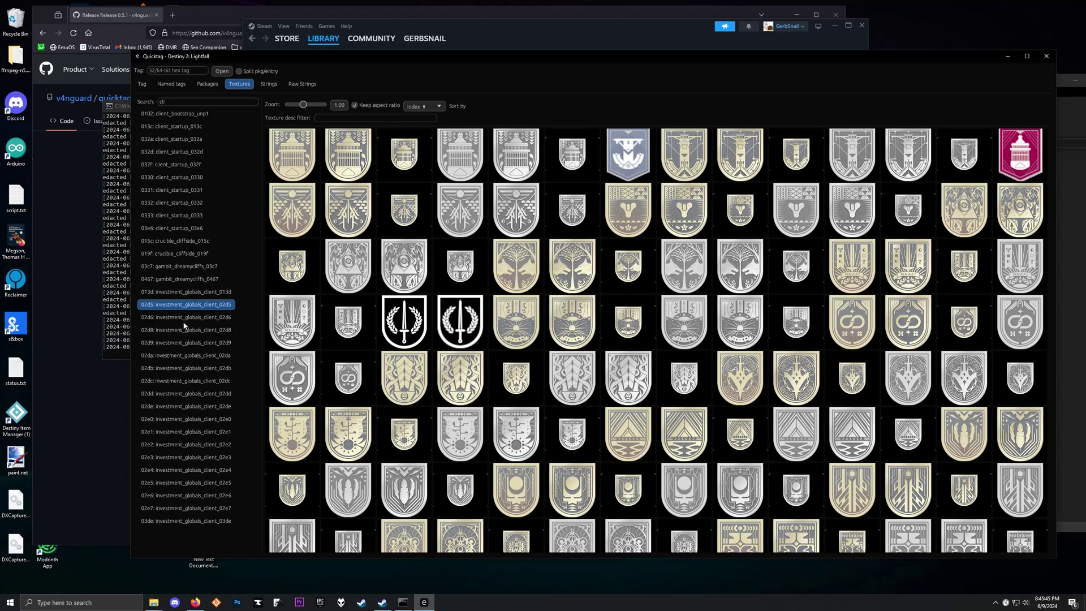
# Browse investment_globals_client packages 02d6, 02e1, 02dc, 02e5, 03de, 02e7, 02da and 02d5.
pyautogui.click(233, 317)
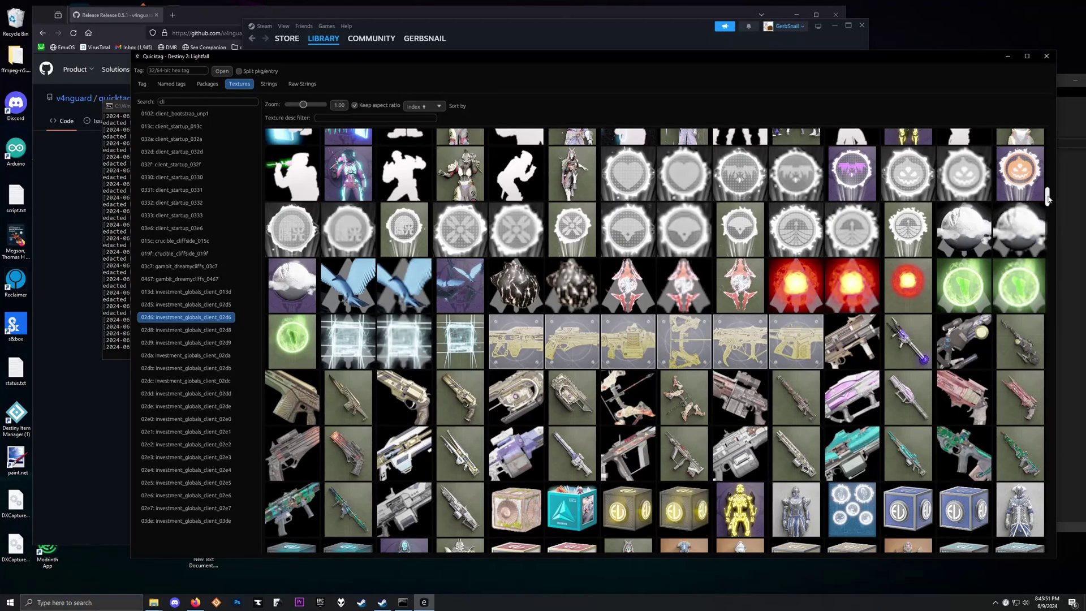
pyautogui.moveTo(1048, 283); pyautogui.dragTo(1072, 551)
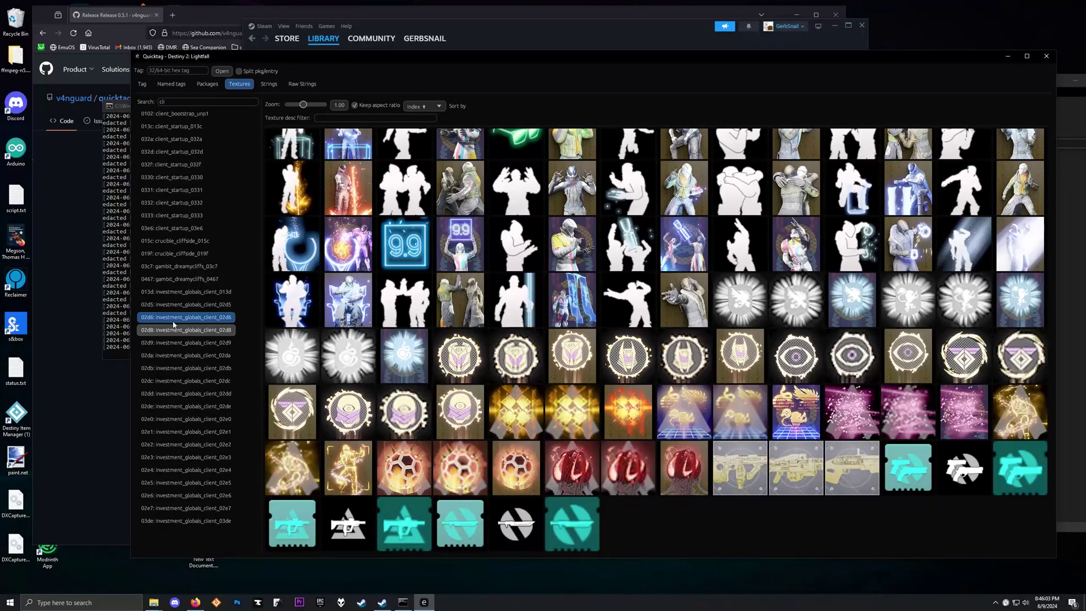
pyautogui.click(173, 431)
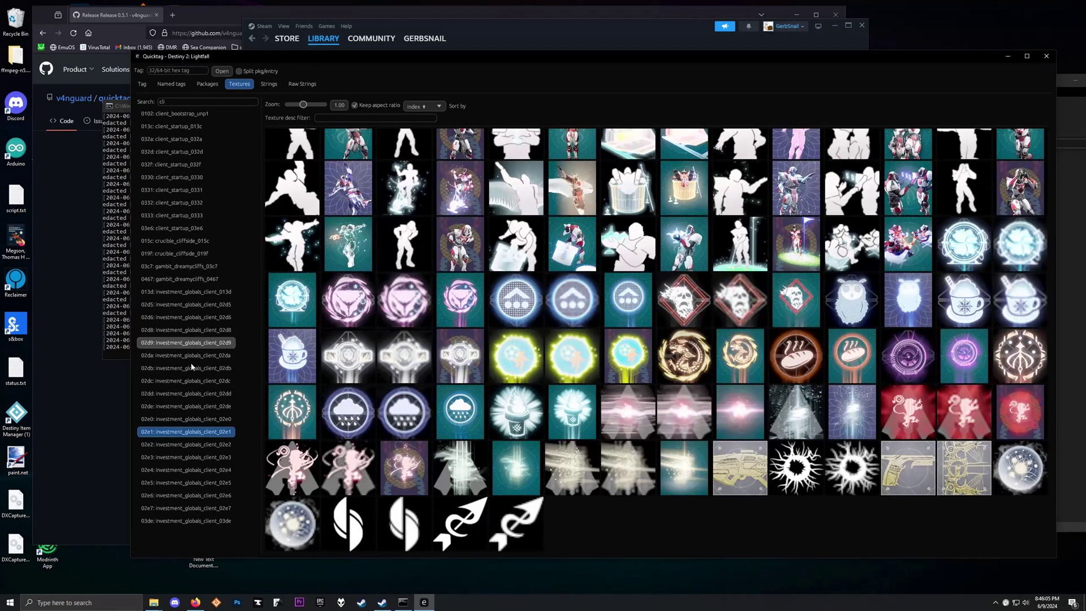
pyautogui.click(201, 379)
pyautogui.click(200, 482)
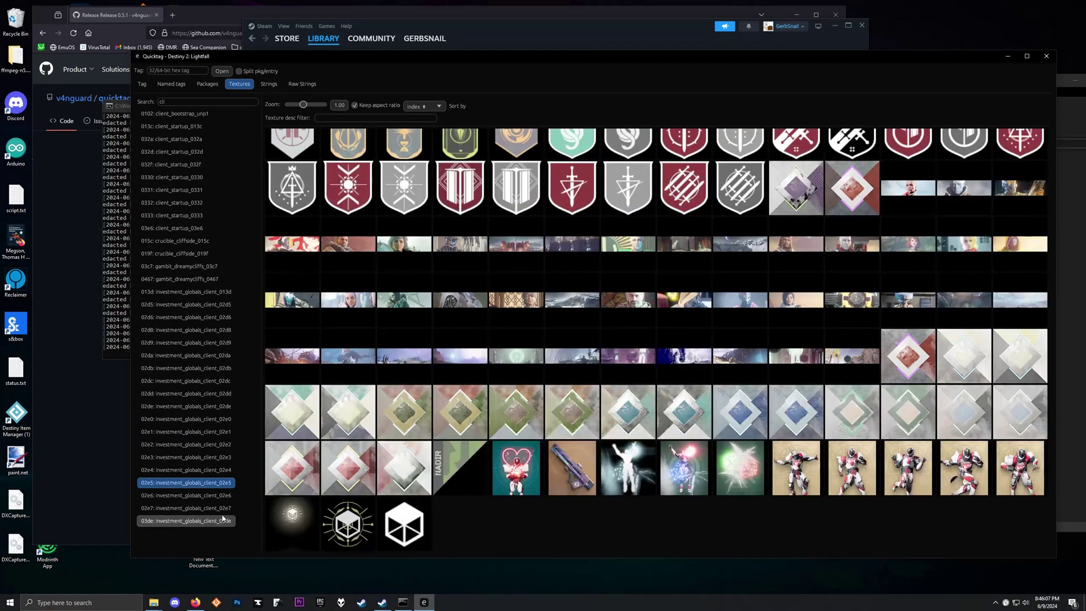
pyautogui.click(218, 521)
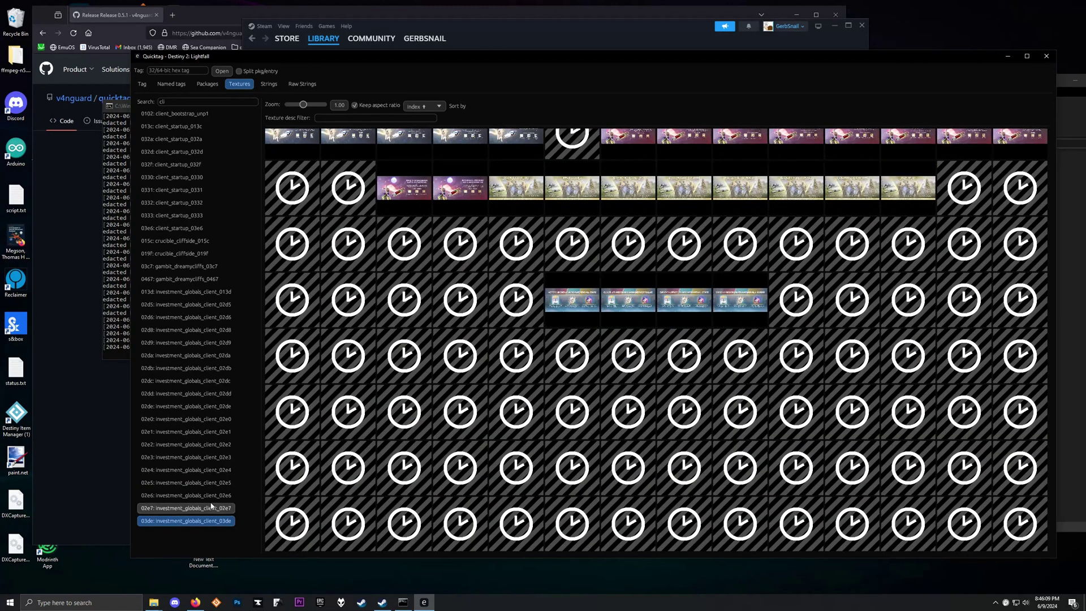
pyautogui.click(211, 507)
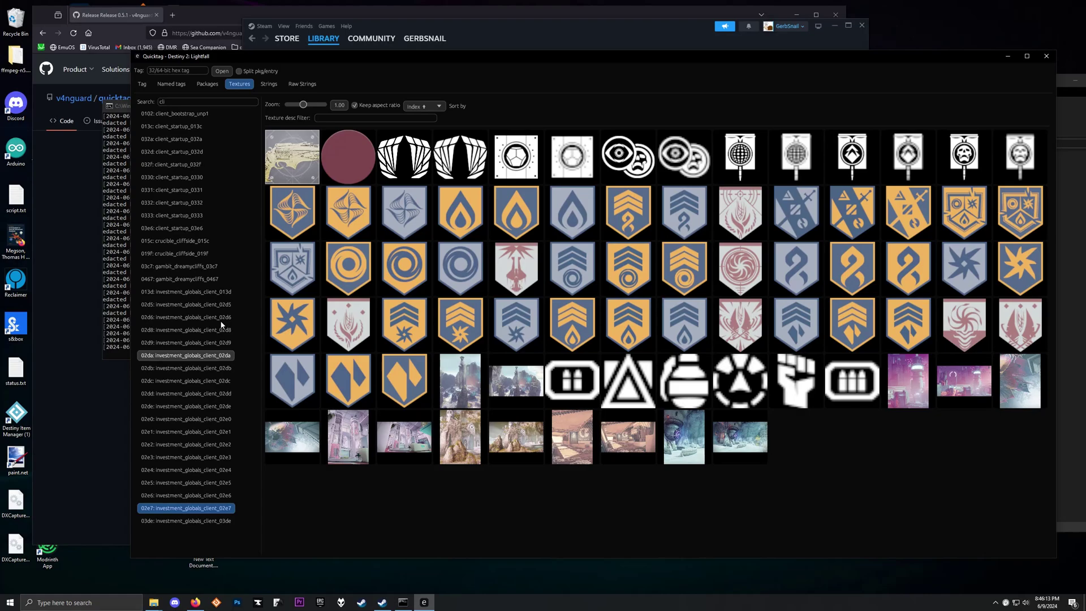
pyautogui.click(215, 356)
pyautogui.click(192, 304)
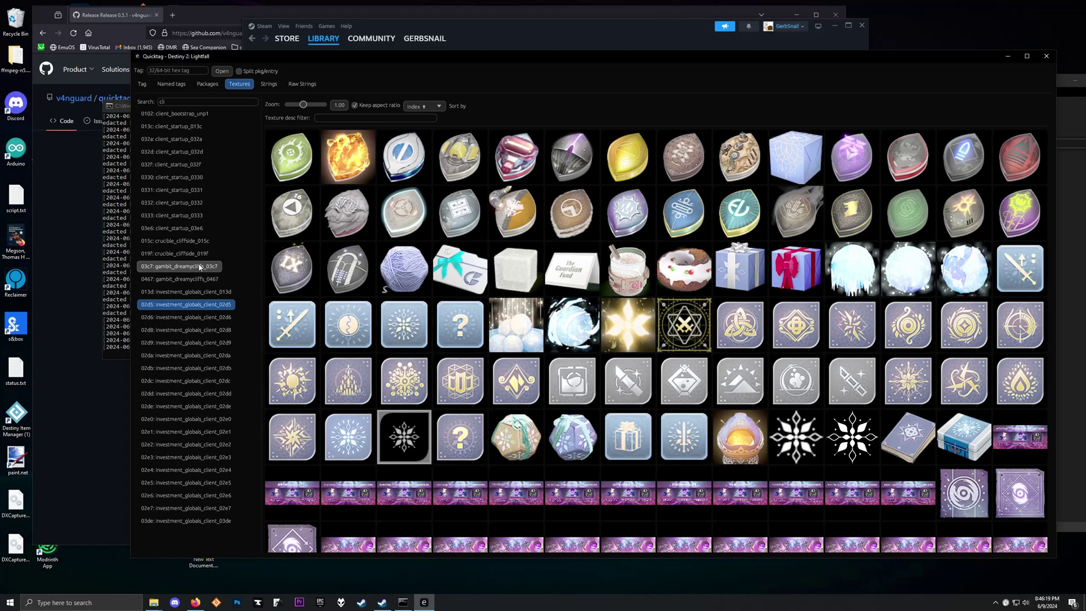
# View packages 032f and 0330, then scroll through client_startup_032a's texture grid.
pyautogui.click(176, 165)
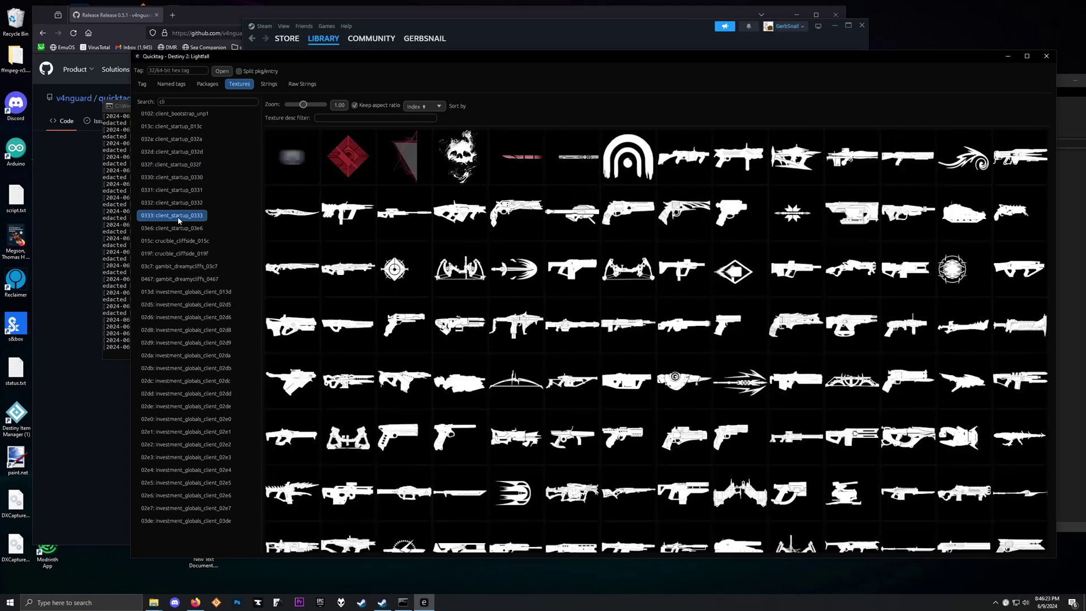
pyautogui.click(178, 177)
pyautogui.click(172, 139)
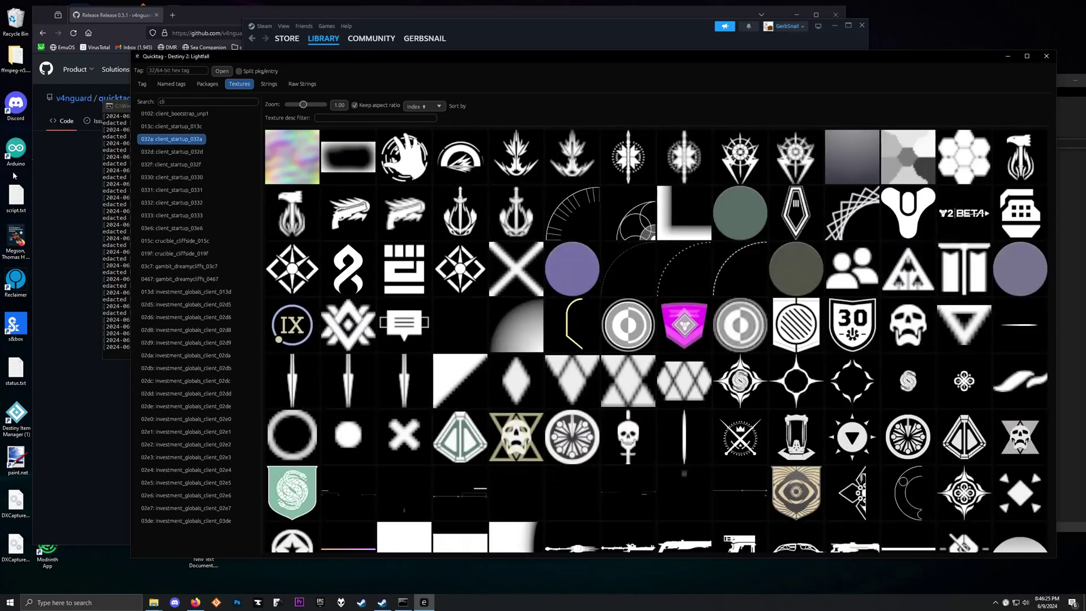
pyautogui.moveTo(418, 383)
pyautogui.scroll(-15, 418, 383)
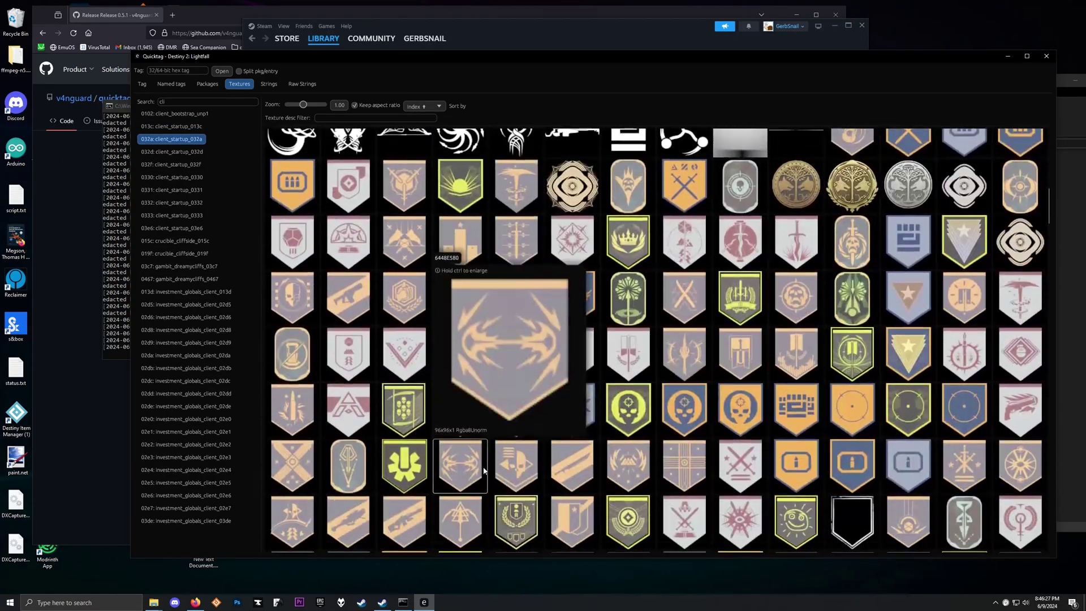
pyautogui.scroll(-15, 461, 419)
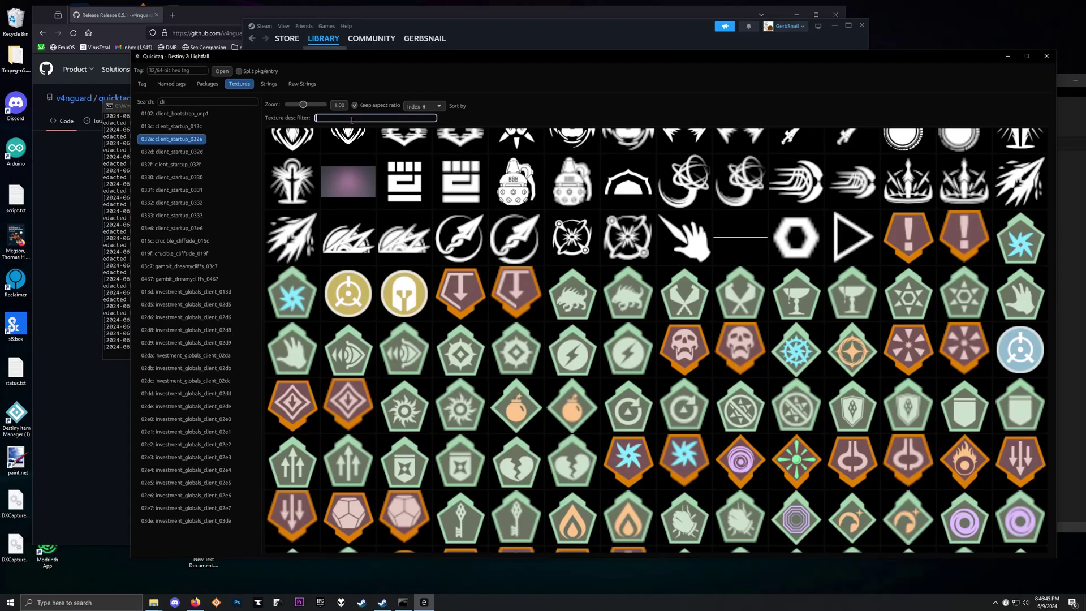
# Filter textures by the description '75x75' and scroll the filtered grid.
pyautogui.write('75x75')
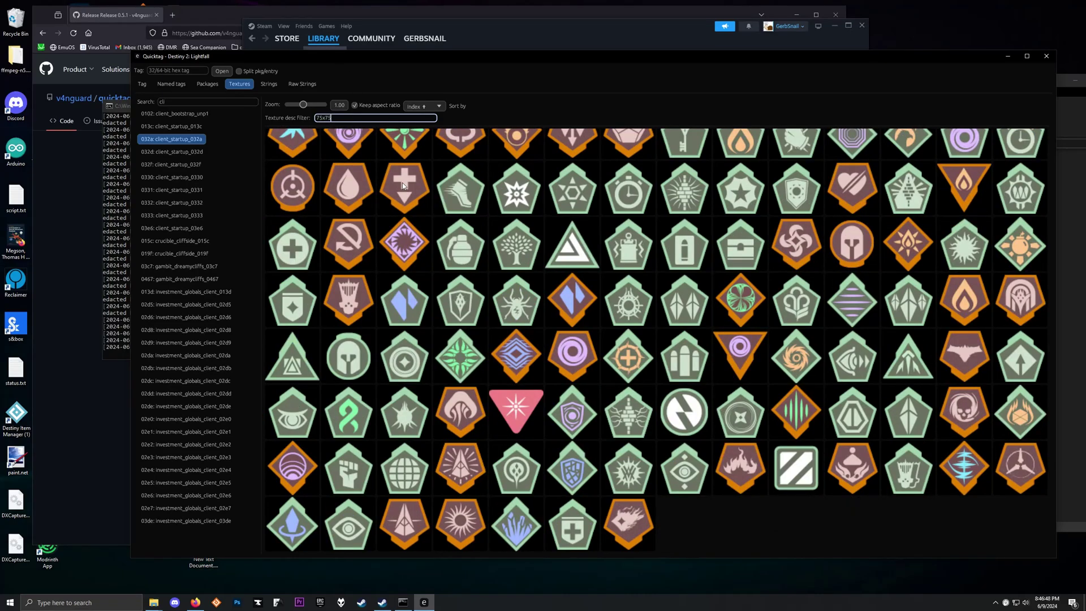
pyautogui.scroll(3, 403, 186)
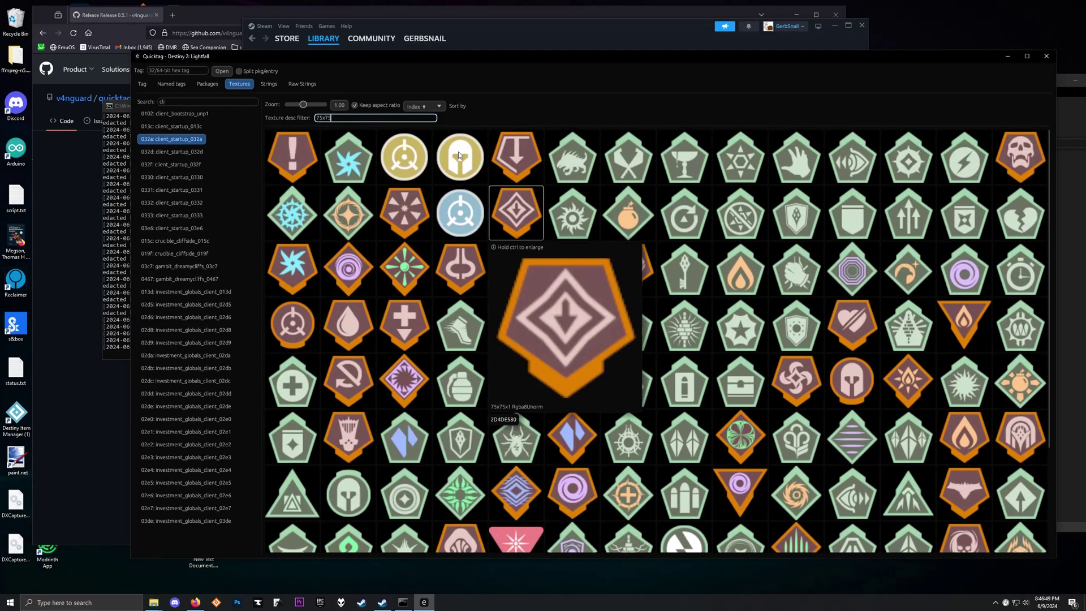
pyautogui.scroll(-3, 911, 531)
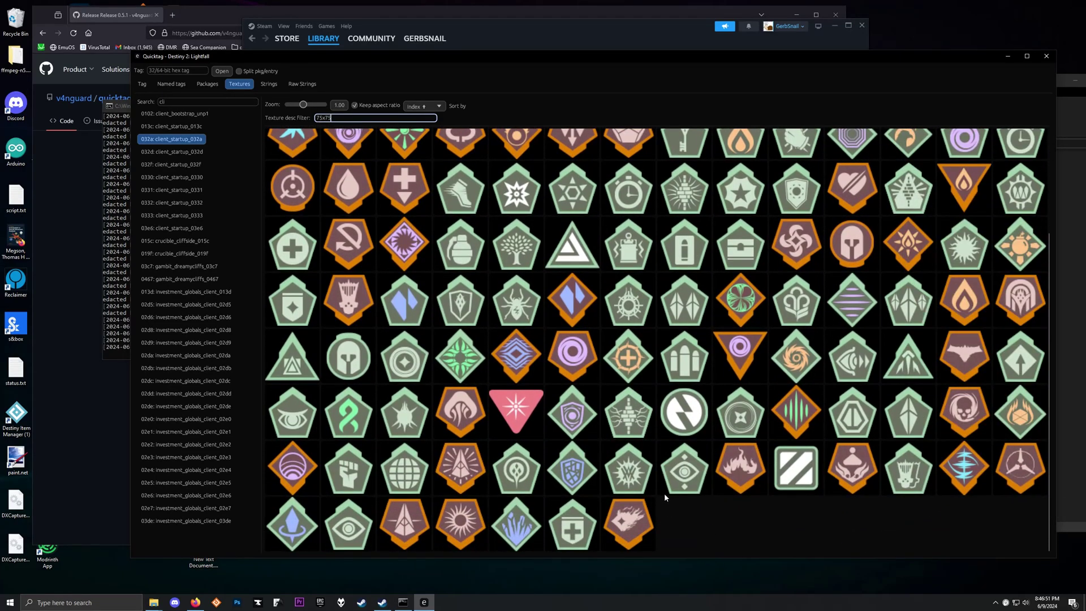
# Check filtered packages client_startup 032d, 032f, 0331, 0332, 0333, 03e6 and investment_globals_client_013d.
pyautogui.click(172, 152)
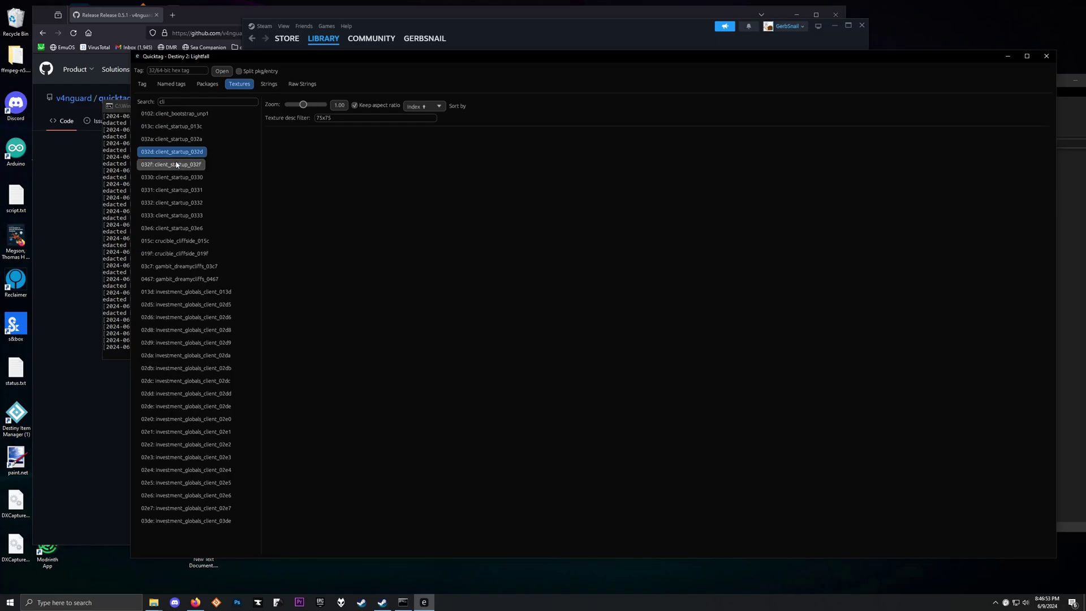
pyautogui.click(176, 164)
pyautogui.click(180, 190)
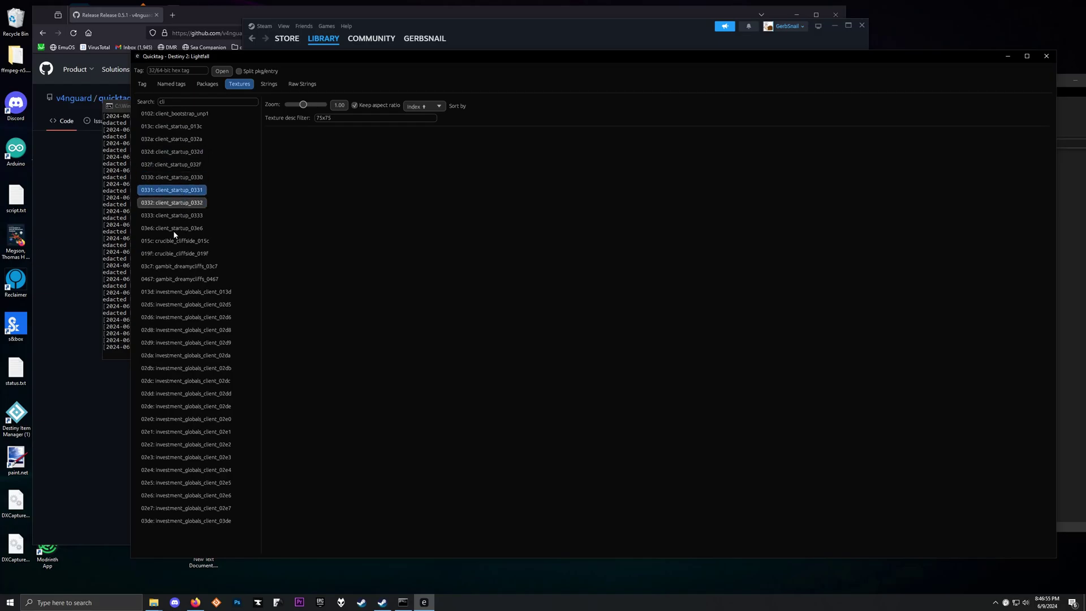
pyautogui.click(172, 203)
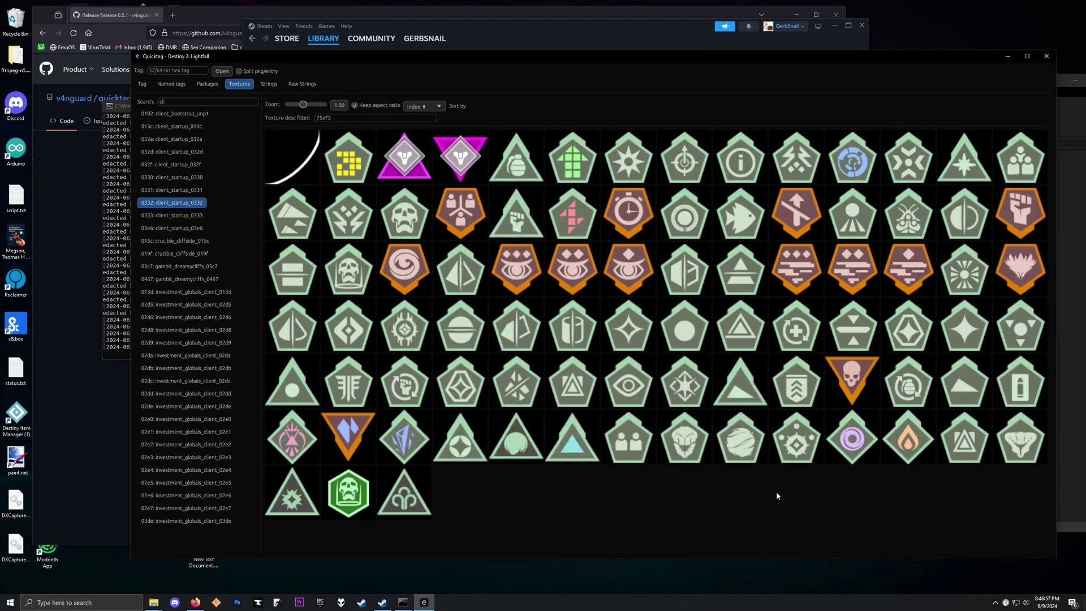
pyautogui.click(144, 216)
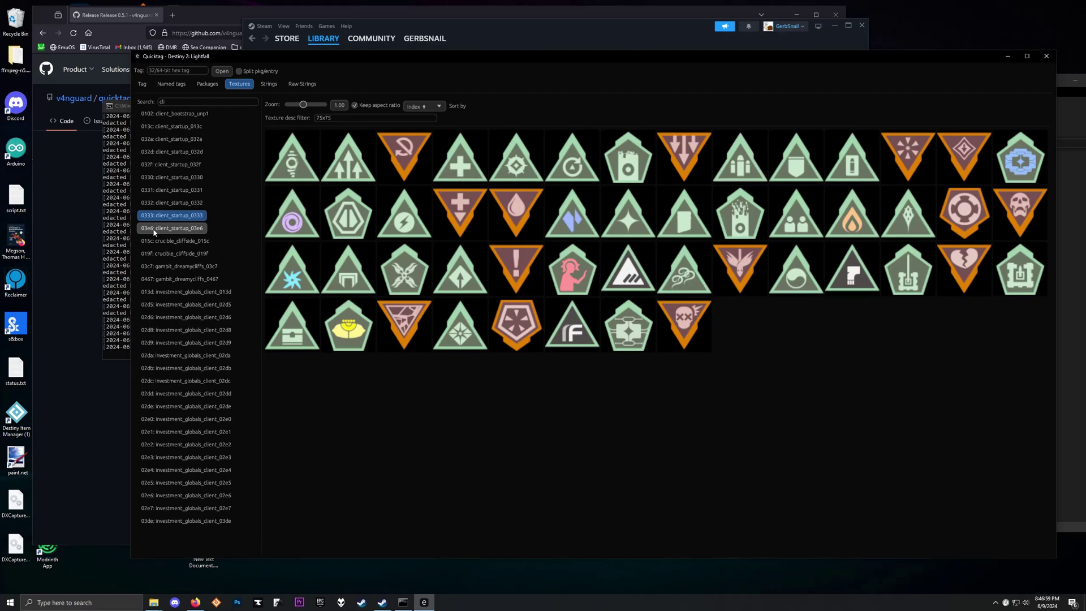
pyautogui.click(155, 229)
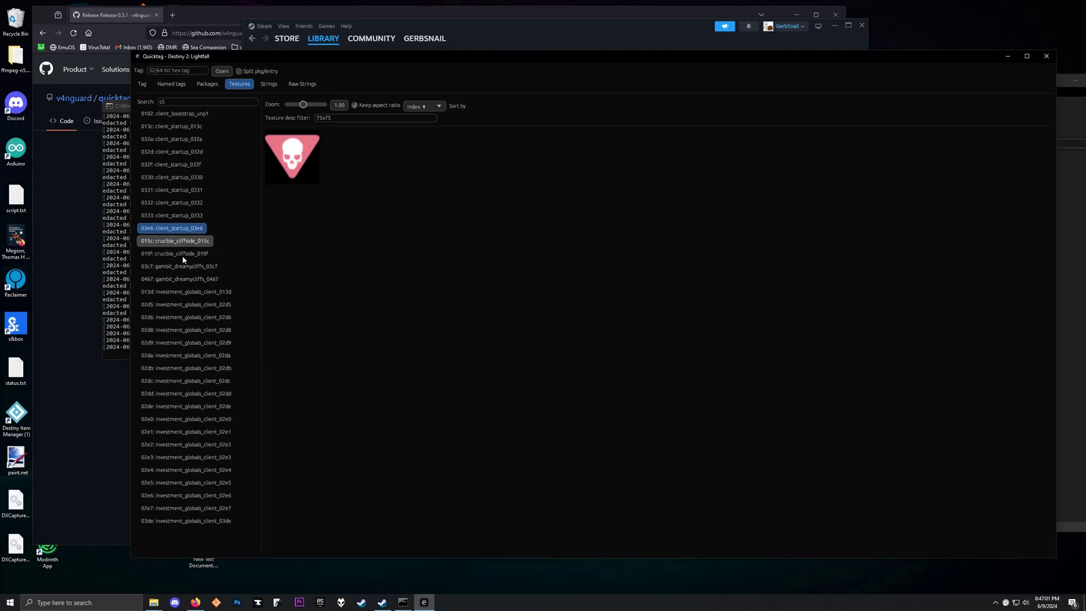
pyautogui.click(182, 292)
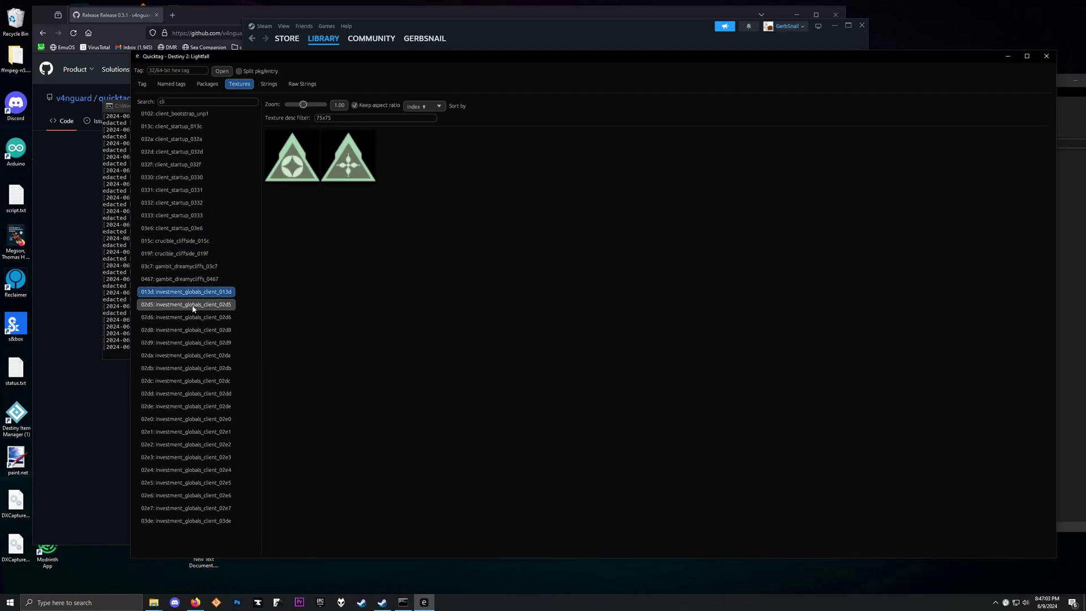
# Check investment_globals_client 02d5, 02d8 and 02d6, then clear the package search.
pyautogui.click(197, 321)
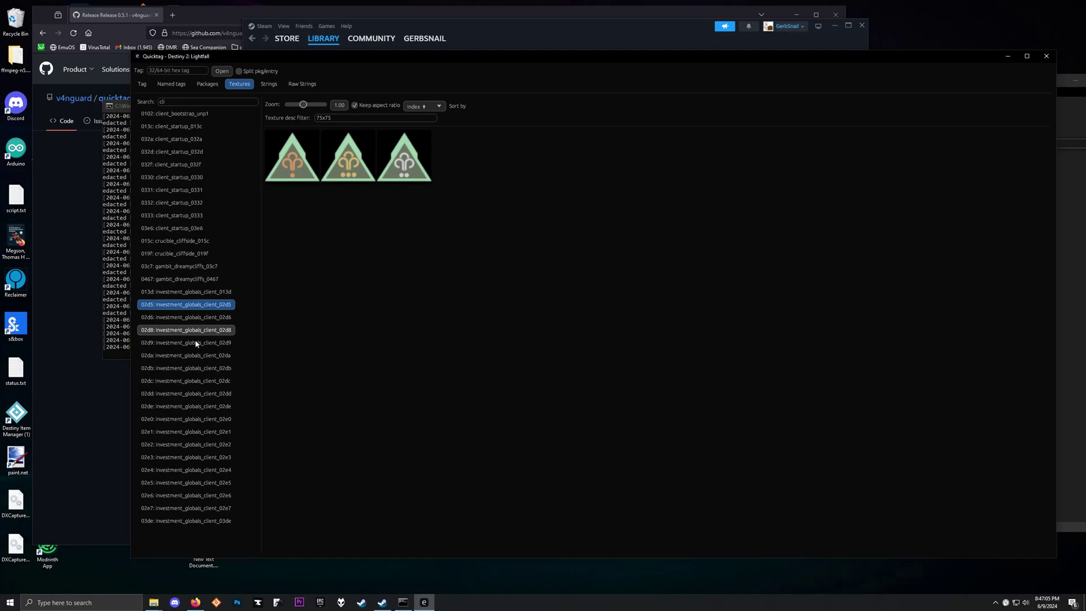
pyautogui.click(197, 330)
pyautogui.press('Up')
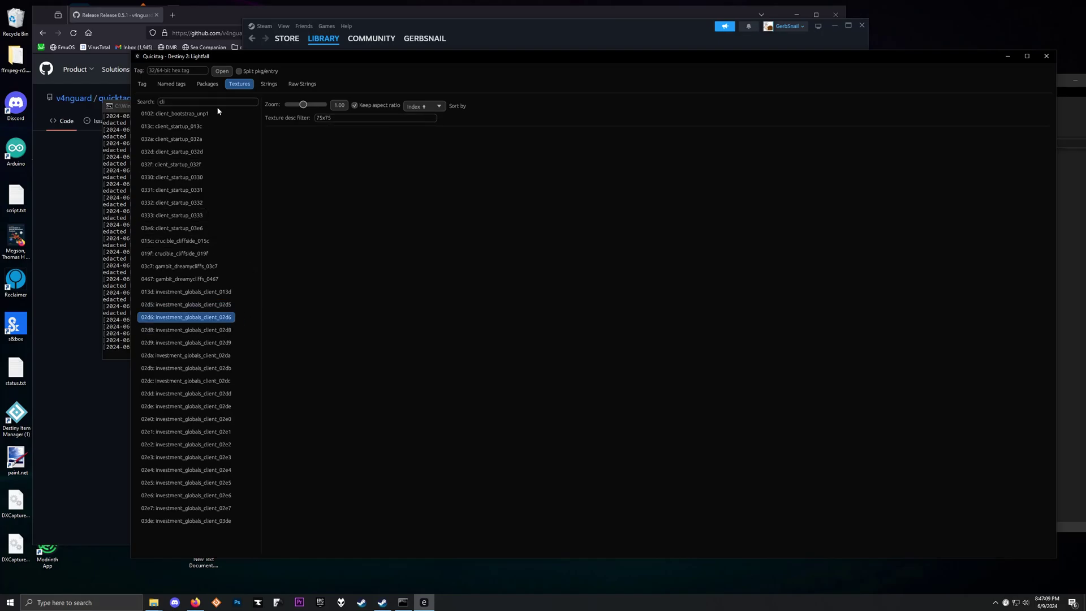
pyautogui.press('BackSpace')
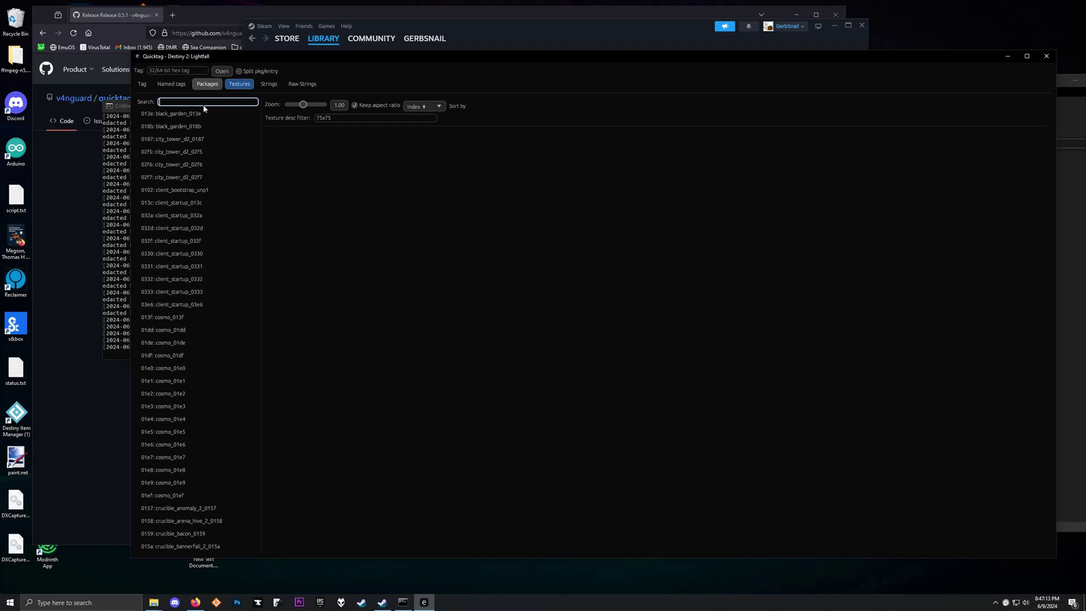
# Search strings for 'metaphysical bleed' and open referencing tag 27A4A580 from the first result.
pyautogui.click(197, 204)
pyautogui.click(264, 85)
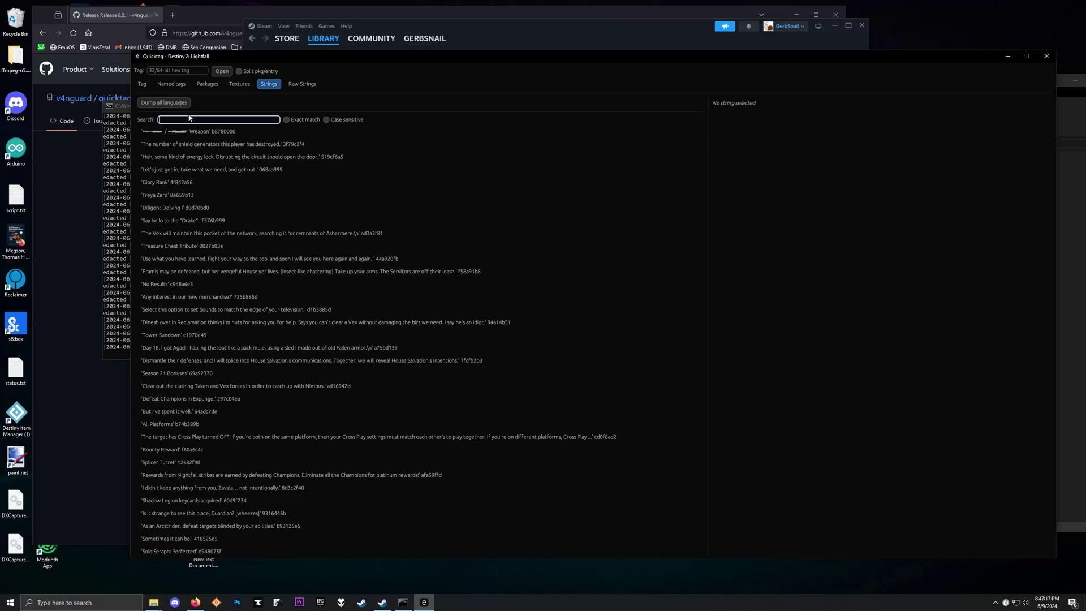
pyautogui.write('metaph')
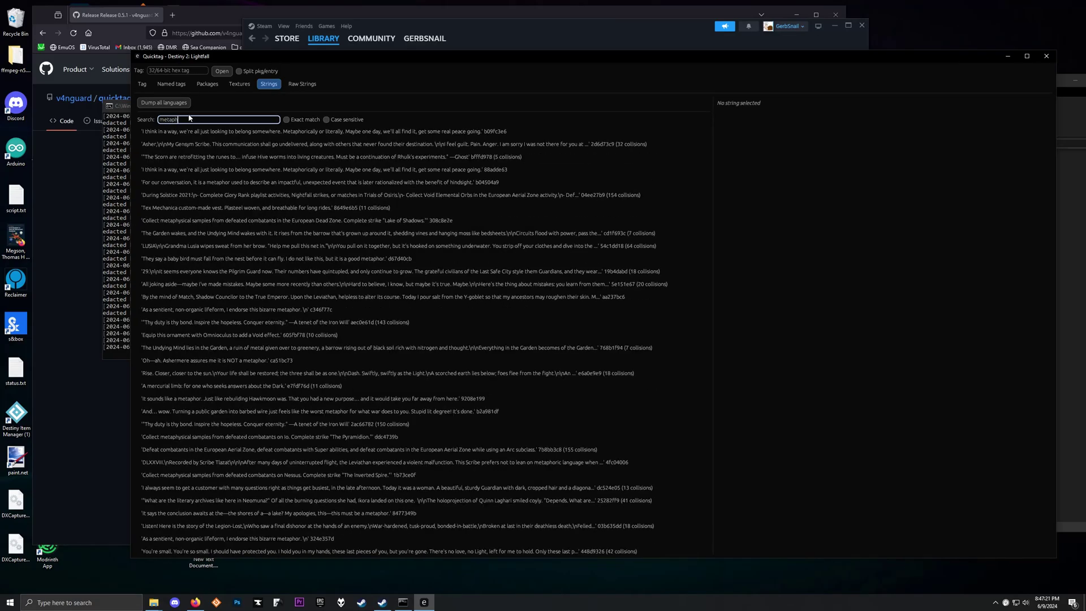
pyautogui.write('ysical bleed')
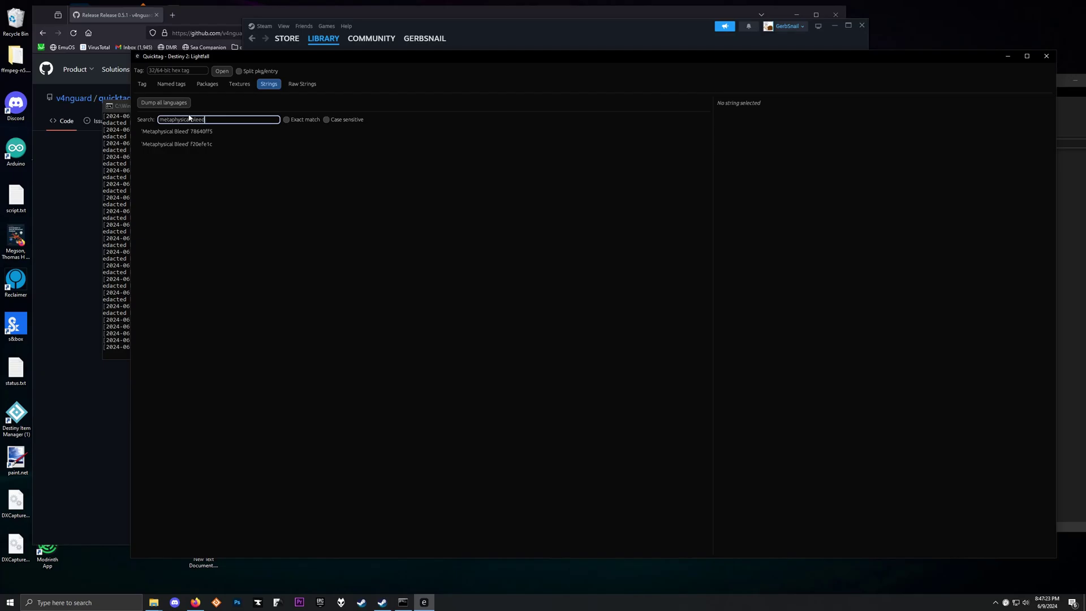
pyautogui.click(180, 132)
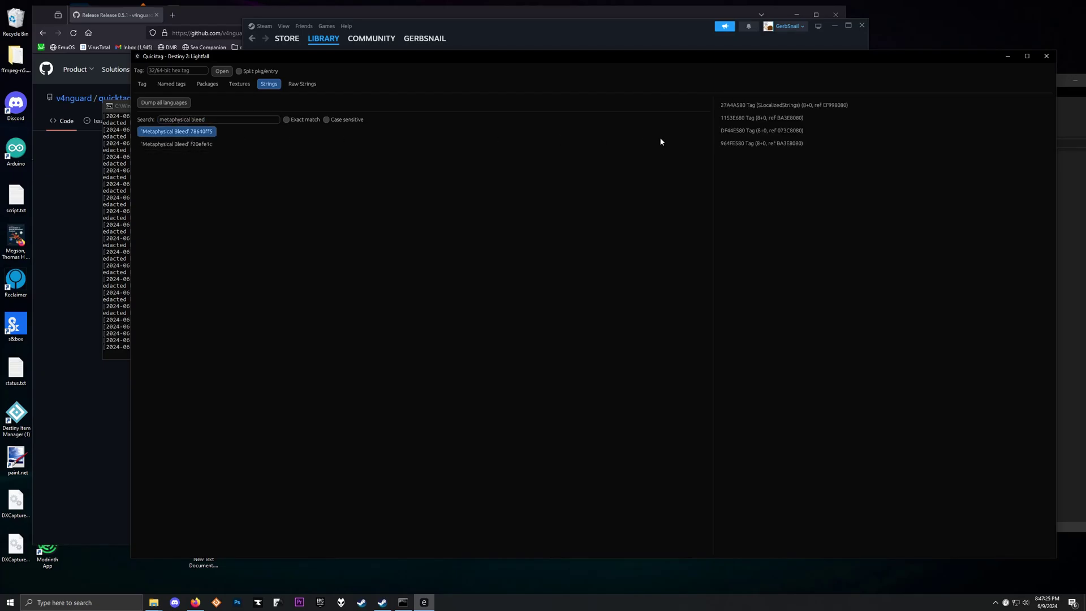
pyautogui.click(758, 106)
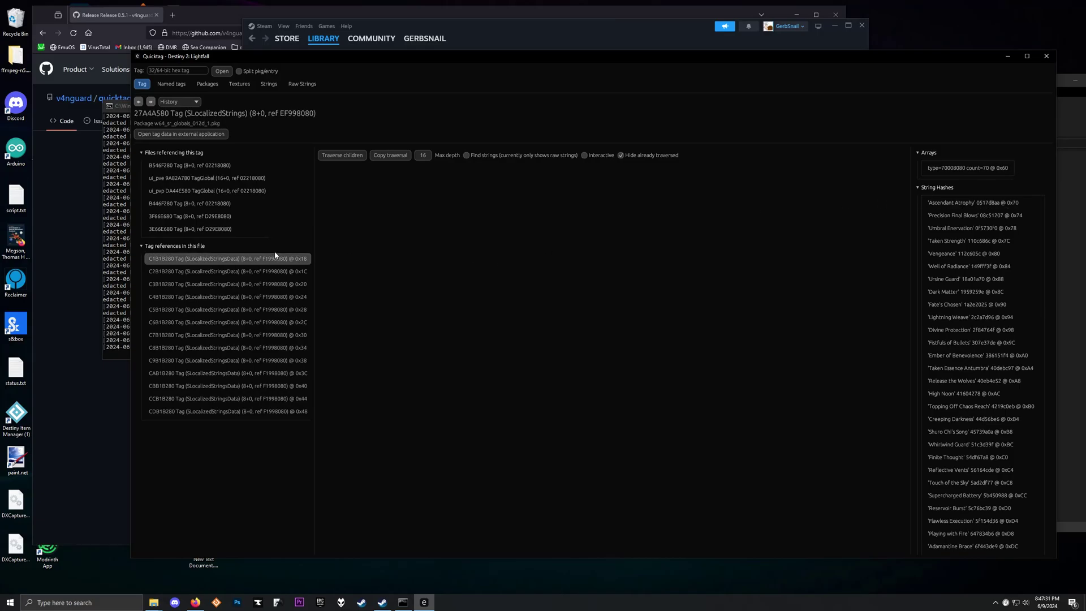
# Return to tag 27A4A580's details and scroll through its string hashes.
pyautogui.click(263, 85)
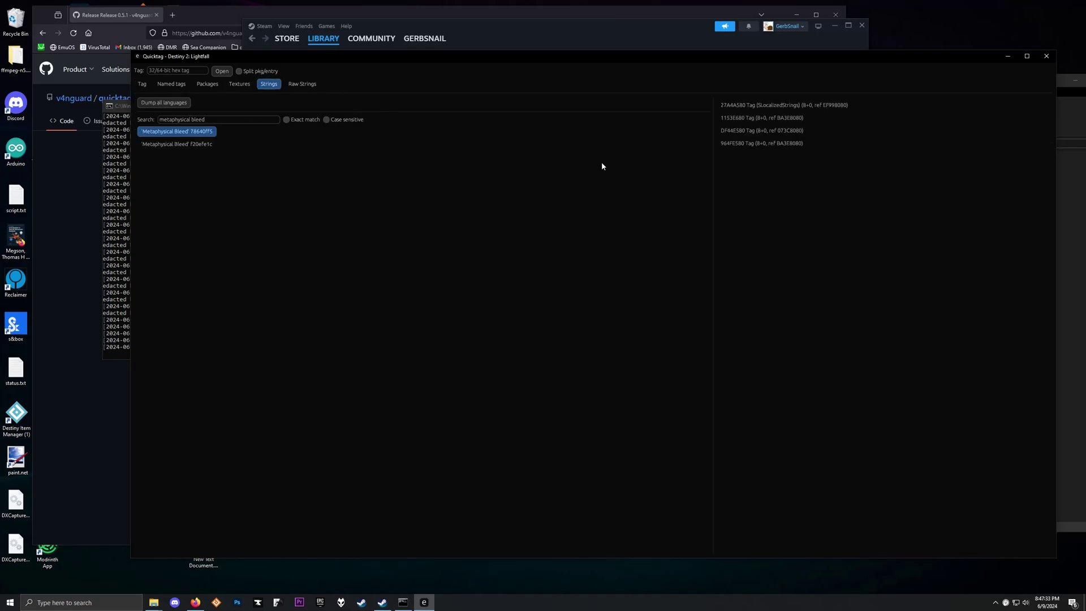
pyautogui.click(753, 117)
pyautogui.scroll(-10, 977, 338)
pyautogui.scroll(-4, 1008, 523)
pyautogui.scroll(6, 986, 485)
pyautogui.scroll(8, 977, 387)
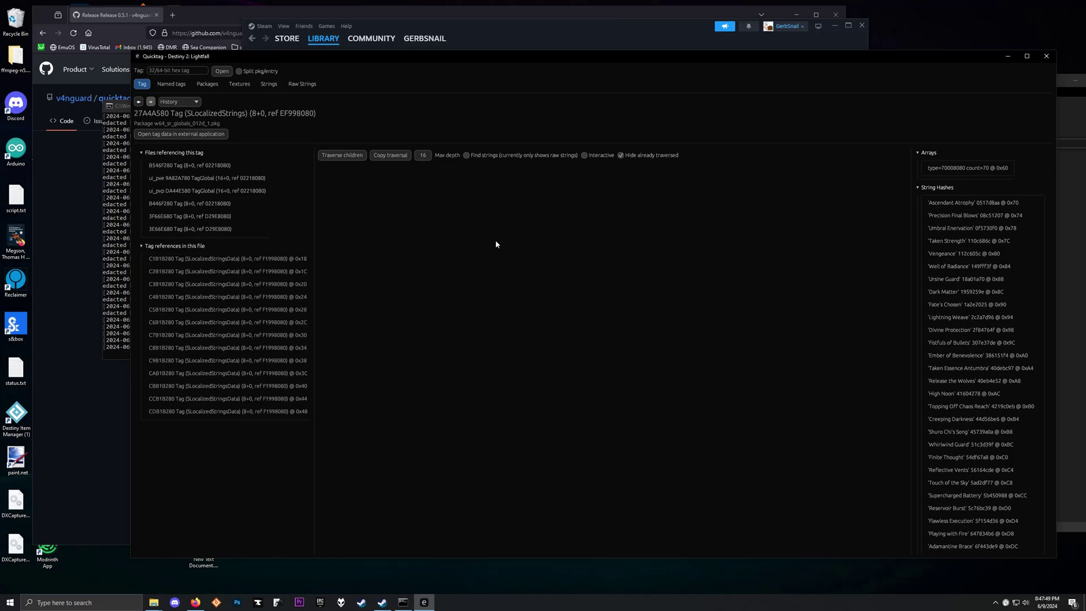
# Open the C1B1B280 string-data reference, return to 27A4A580, then go back to Textures.
pyautogui.click(239, 259)
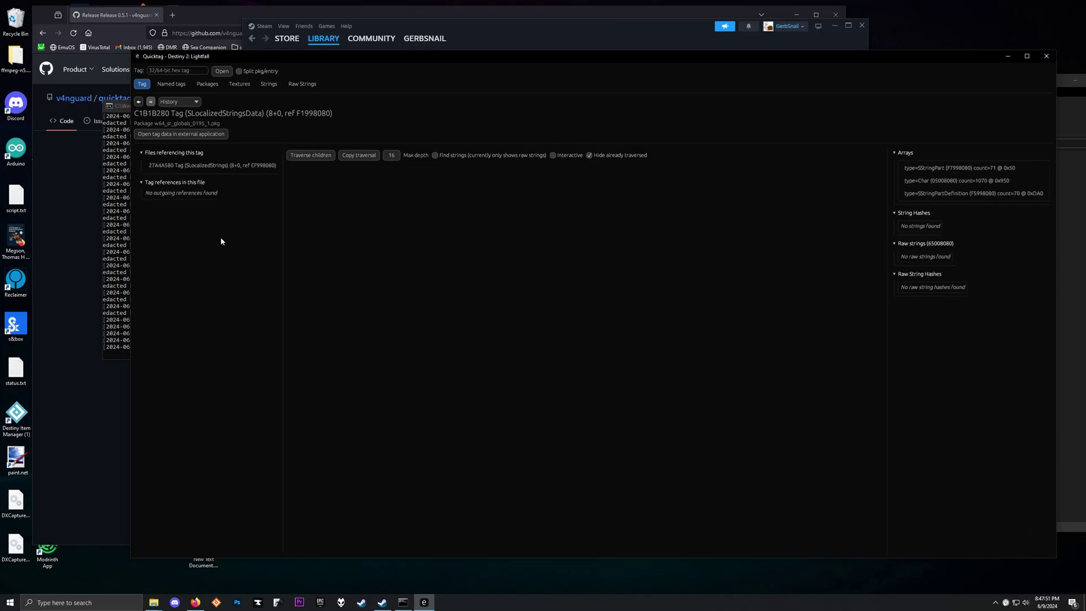
pyautogui.click(187, 165)
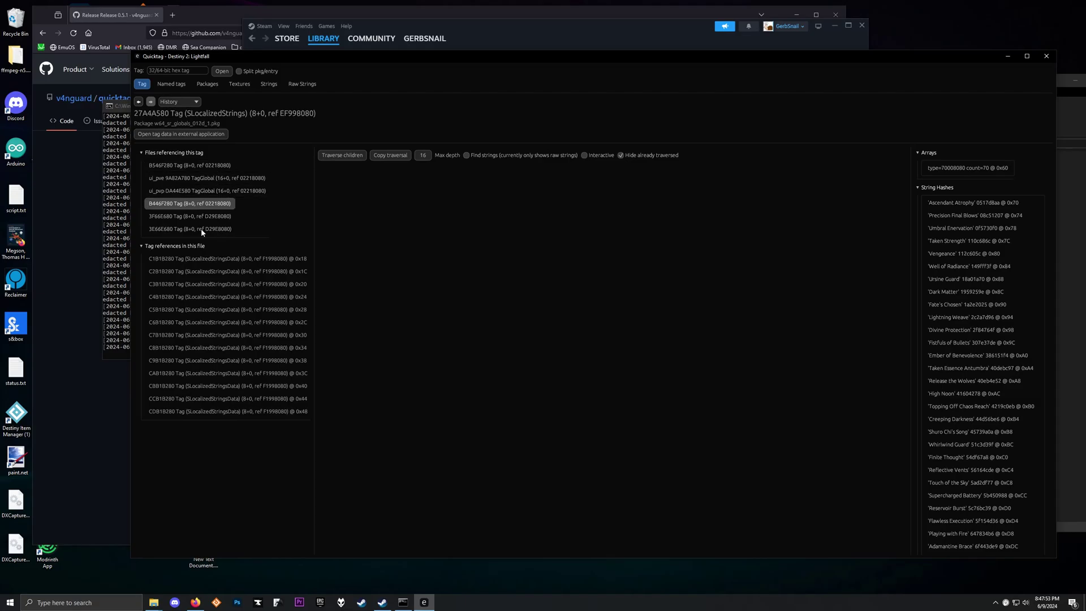
pyautogui.click(195, 261)
# Open tag 1153E680 from the Metaphysical Bleed string results and scroll its references.
pyautogui.click(242, 90)
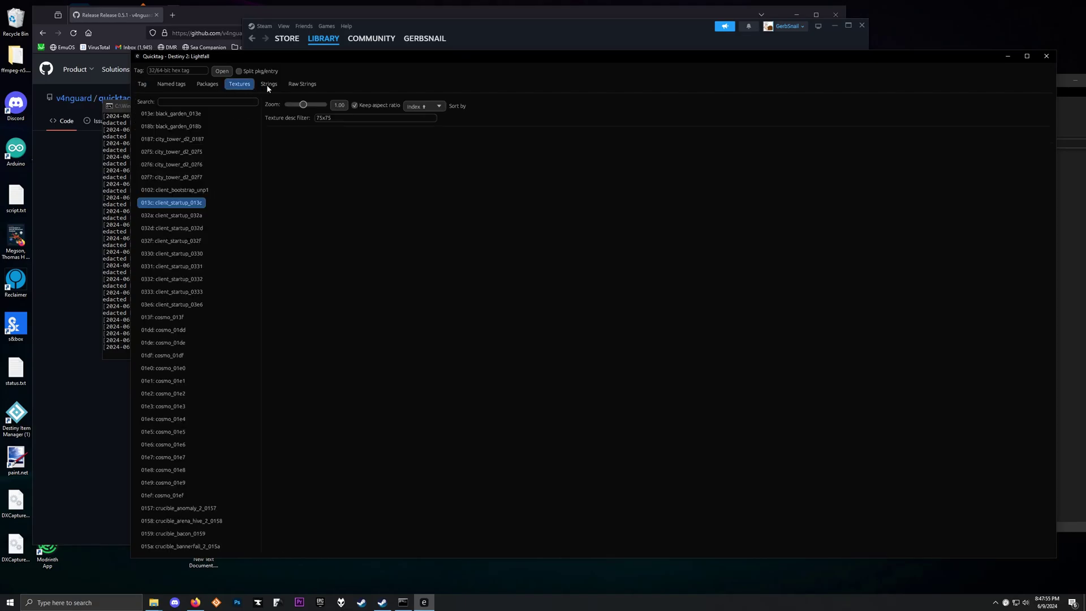
pyautogui.click(269, 83)
pyautogui.click(758, 119)
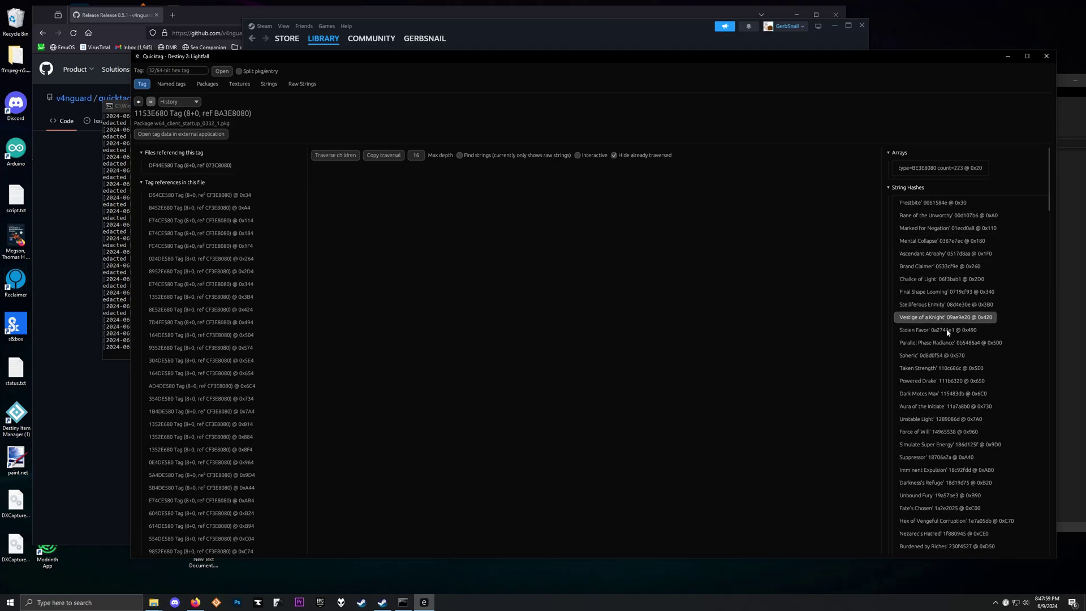
pyautogui.scroll(-8, 946, 408)
pyautogui.scroll(-20, 946, 428)
pyautogui.scroll(-20, 953, 458)
pyautogui.scroll(-8, 954, 469)
pyautogui.scroll(-3, 224, 507)
pyautogui.scroll(-3, 223, 506)
# Open tag E54DE580, then its referenced E24DE580 shield texture.
pyautogui.click(189, 362)
pyautogui.moveTo(195, 209)
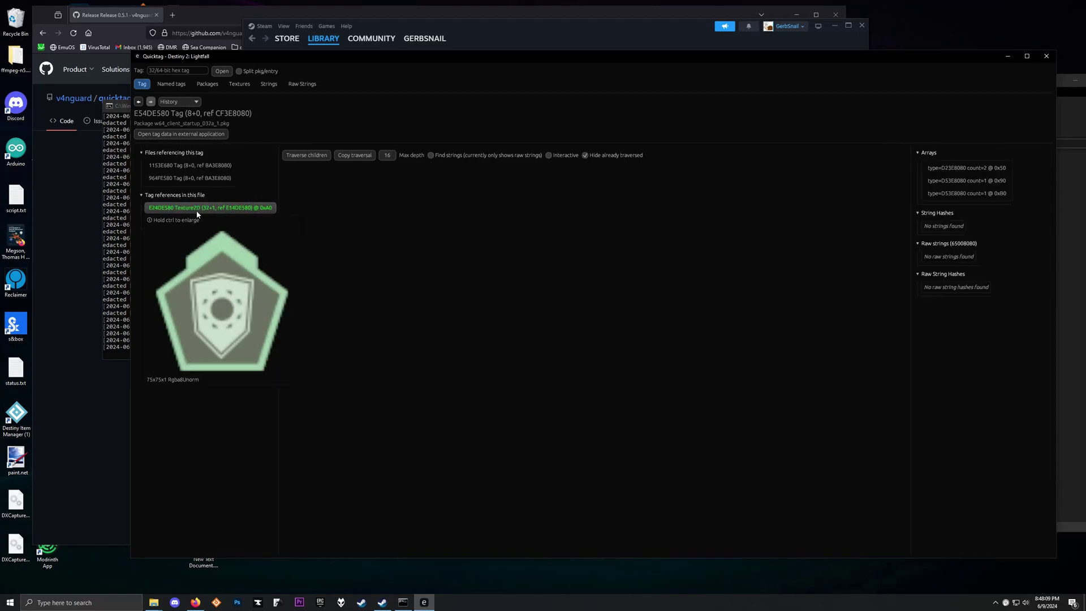
pyautogui.click(193, 209)
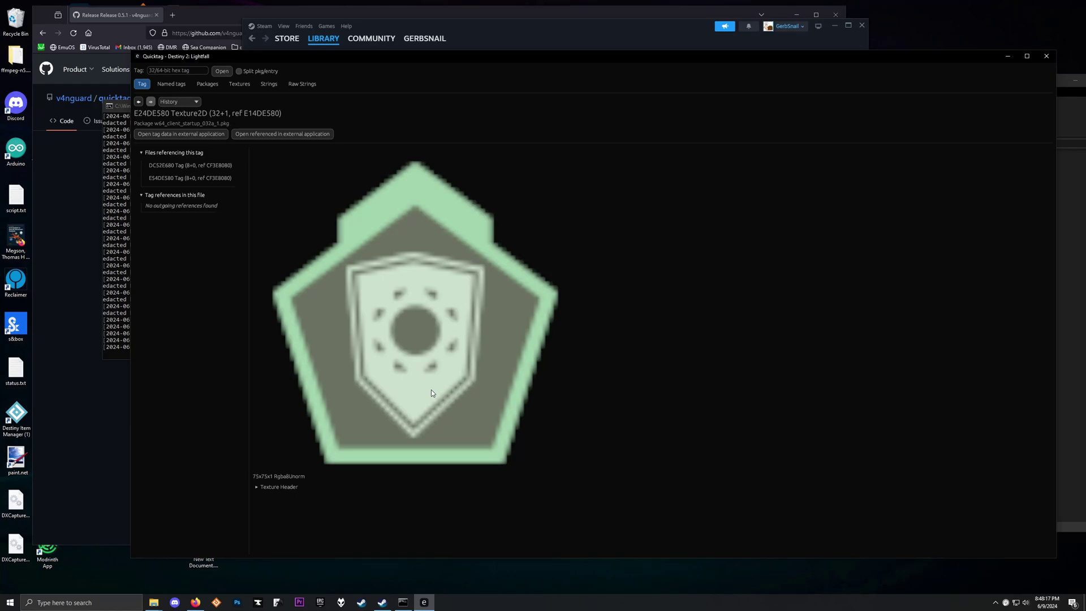
# Copy the white triangle buff icon texture from the Textures grid.
pyautogui.click(240, 84)
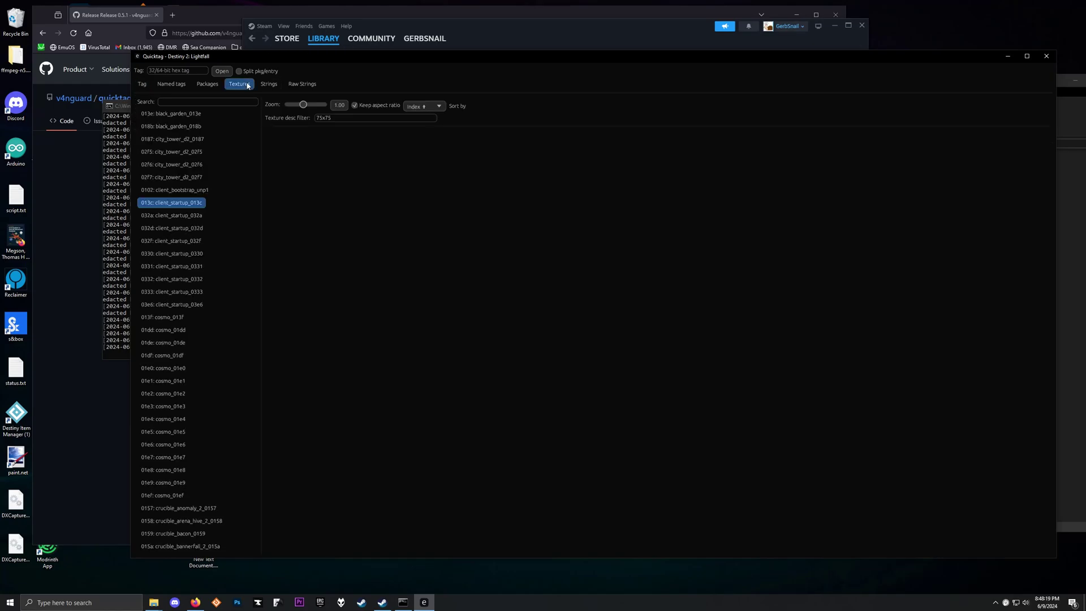
pyautogui.click(269, 84)
pyautogui.click(243, 85)
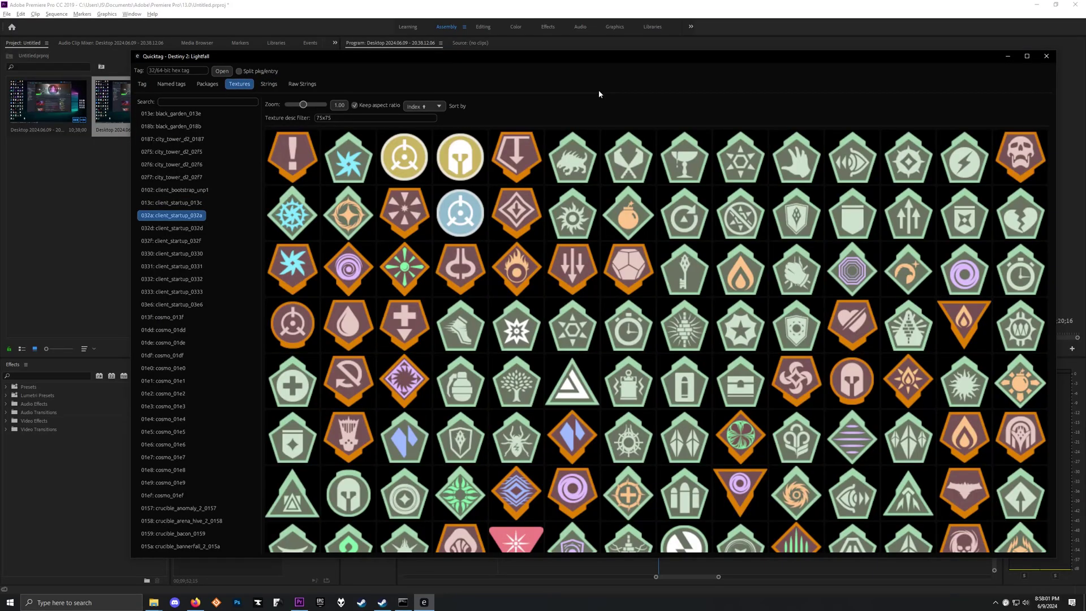
pyautogui.moveTo(575, 380)
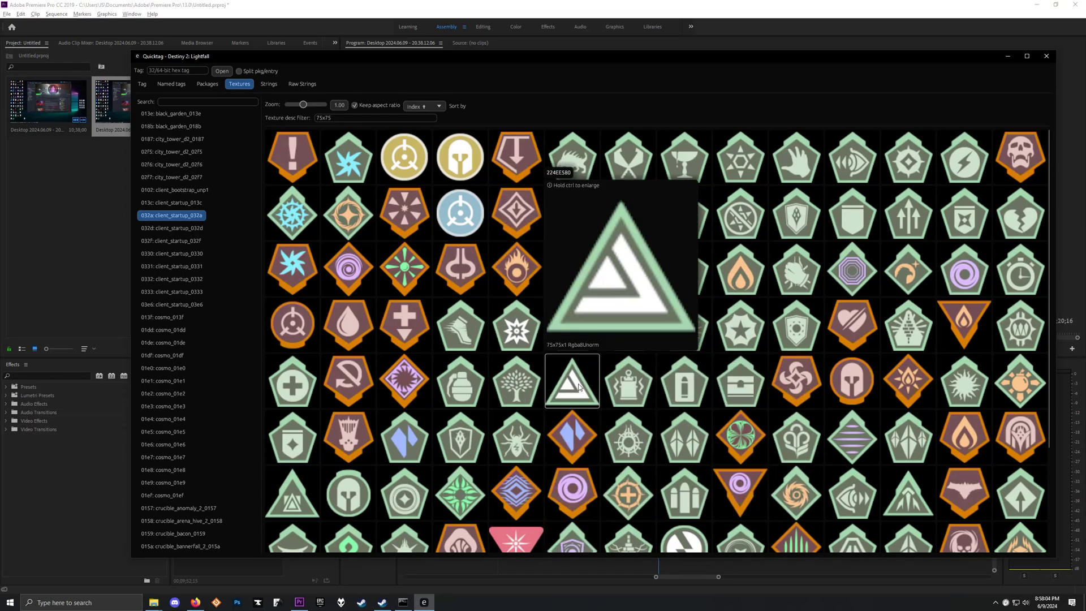
pyautogui.rightClick(579, 387)
pyautogui.click(603, 390)
pyautogui.rightClick(574, 380)
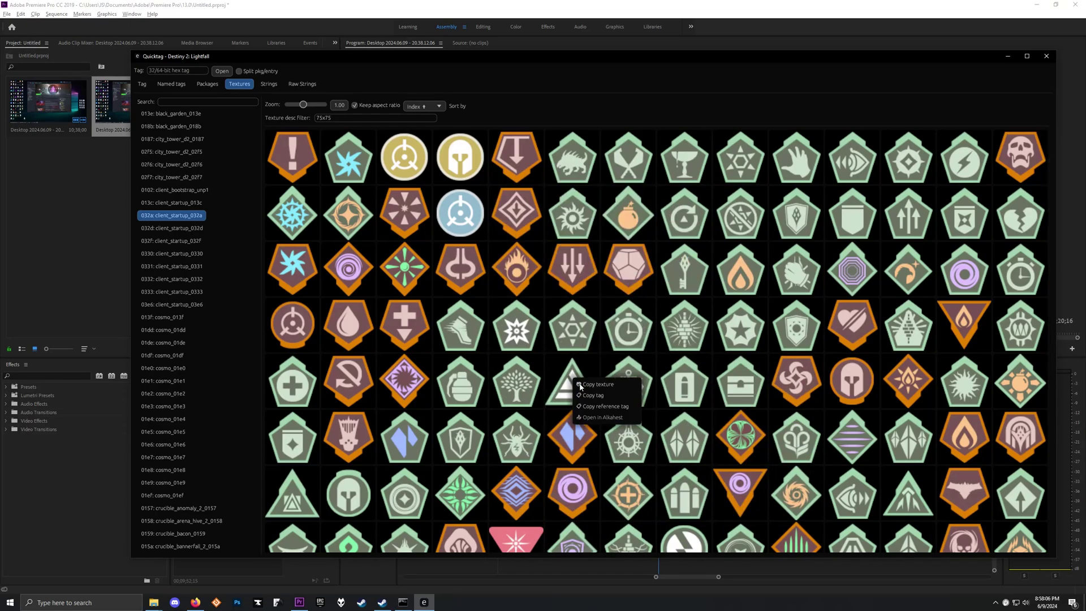
pyautogui.click(544, 409)
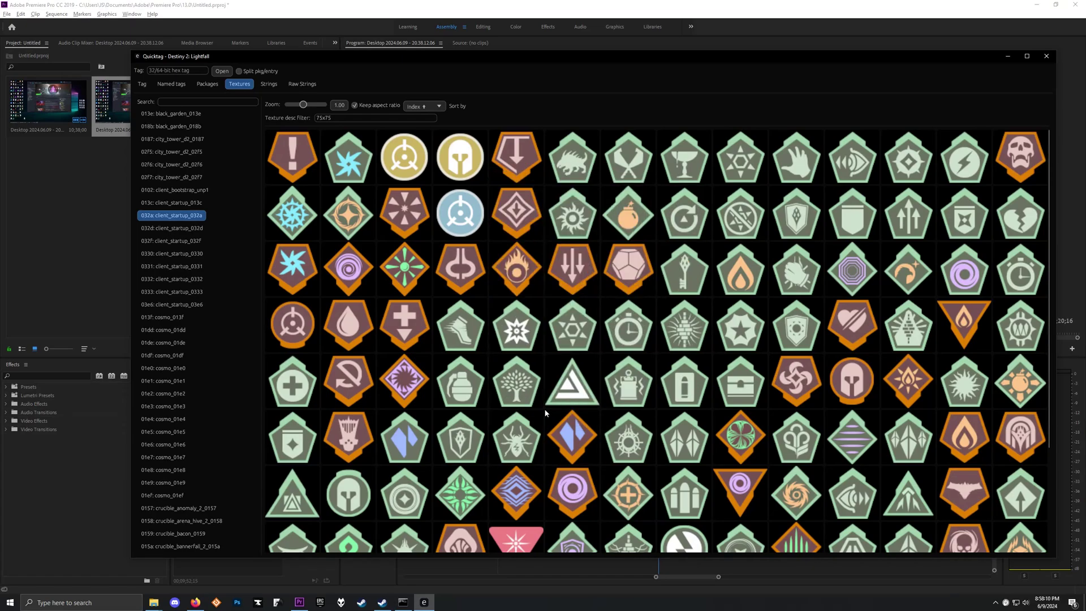
pyautogui.moveTo(654, 317)
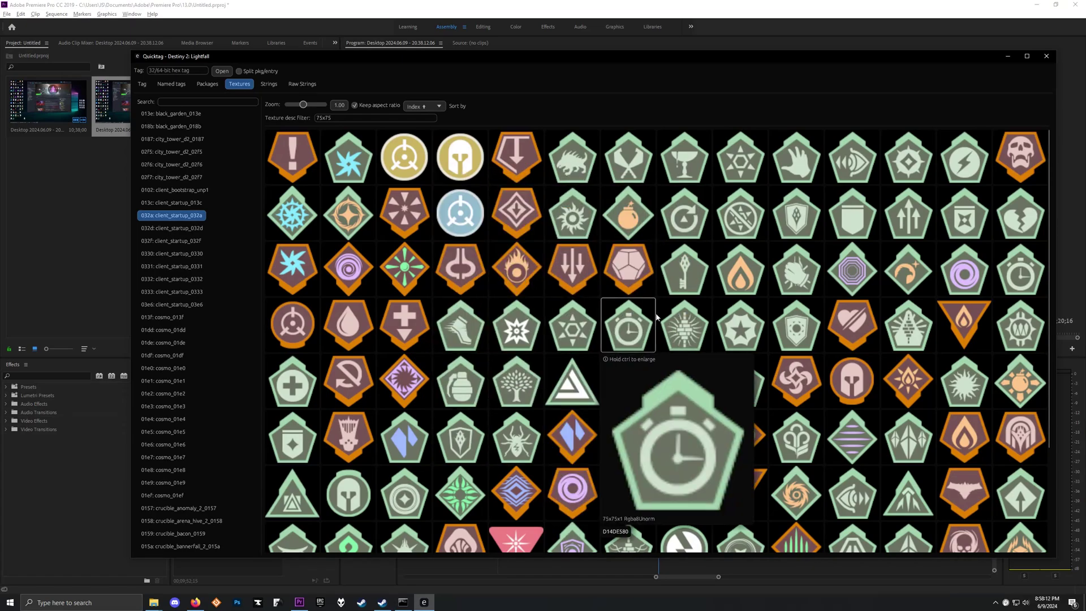
# Open tag D54CE580 via 1153E680 and copy its exclamation icon texture.
pyautogui.click(269, 84)
pyautogui.click(786, 117)
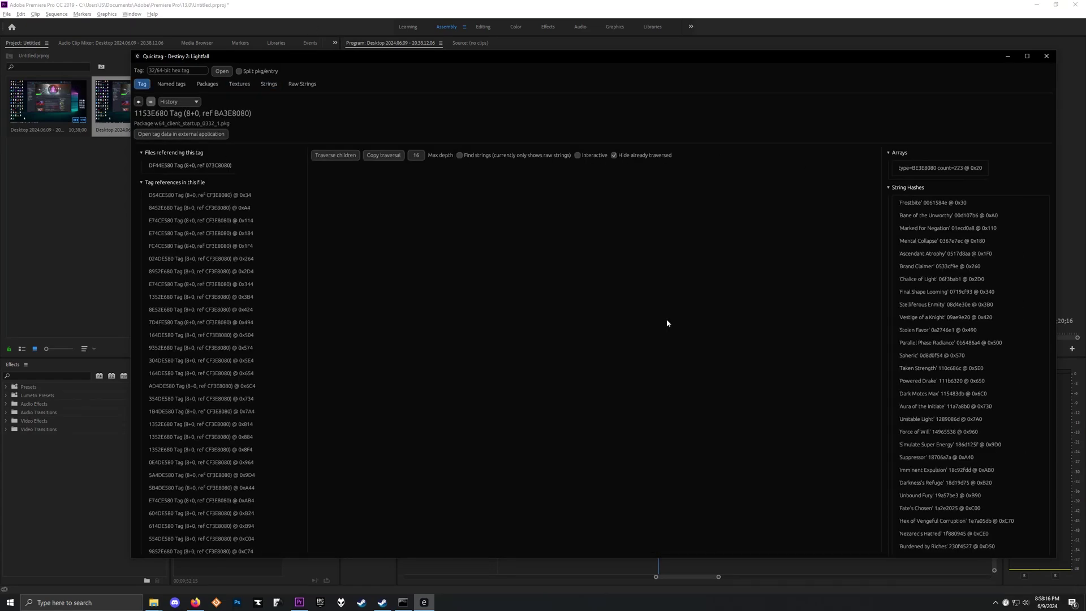
pyautogui.click(212, 207)
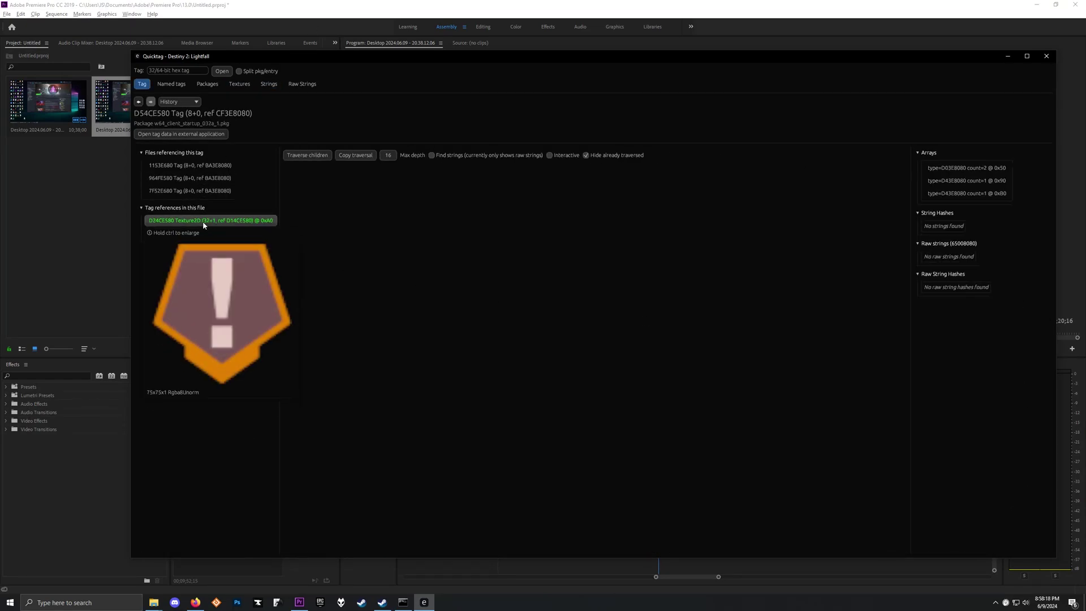
pyautogui.rightClick(203, 223)
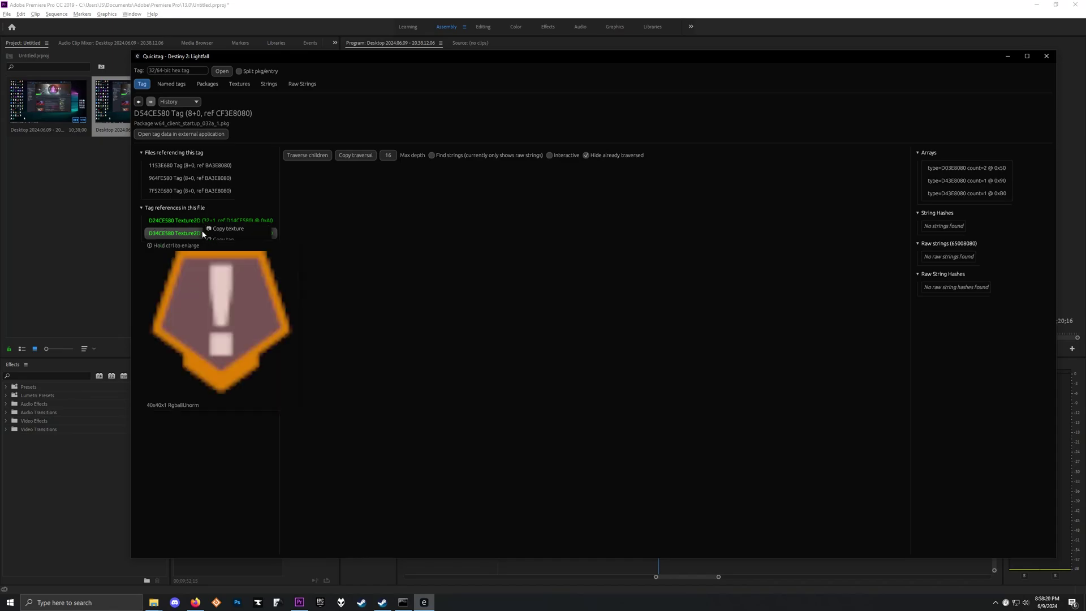
pyautogui.click(413, 430)
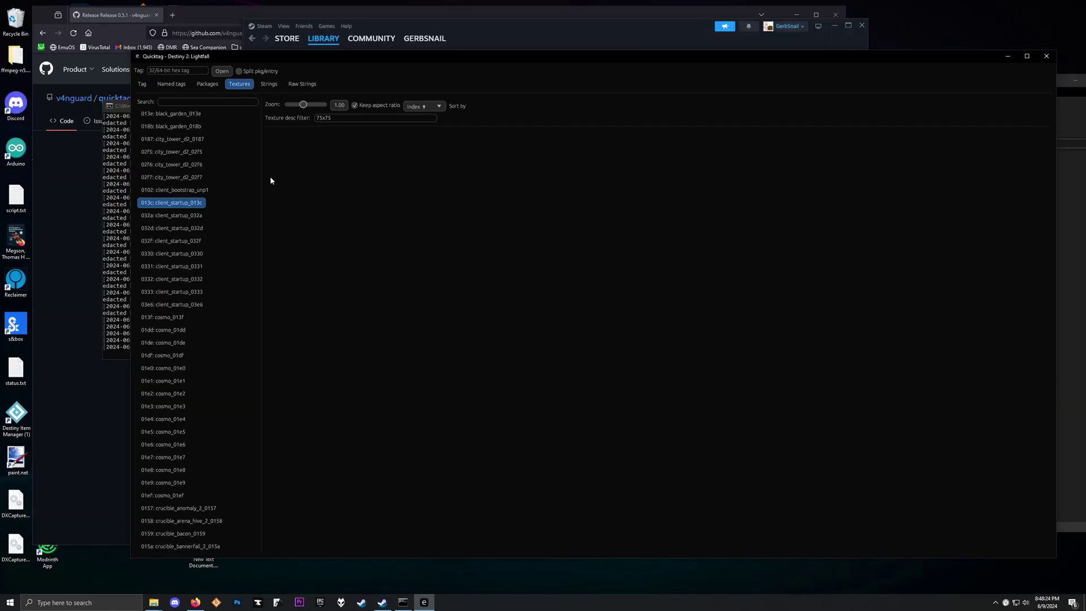
# Open client_startup_032a and scroll through its 75x75 pentagonal buff icons.
pyautogui.click(169, 216)
pyautogui.scroll(-2, 517, 402)
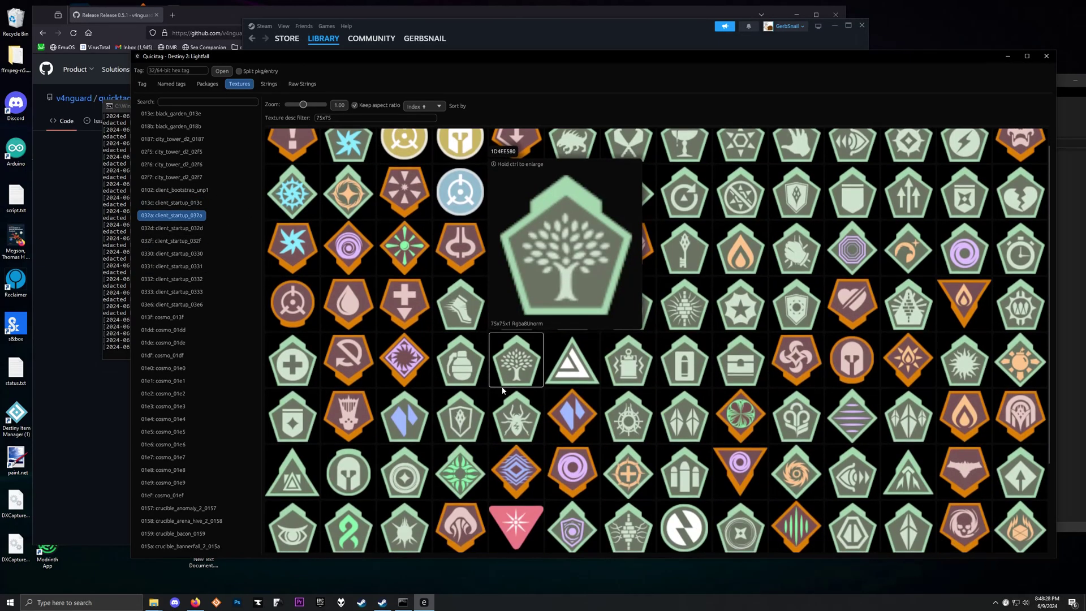
pyautogui.scroll(2, 517, 405)
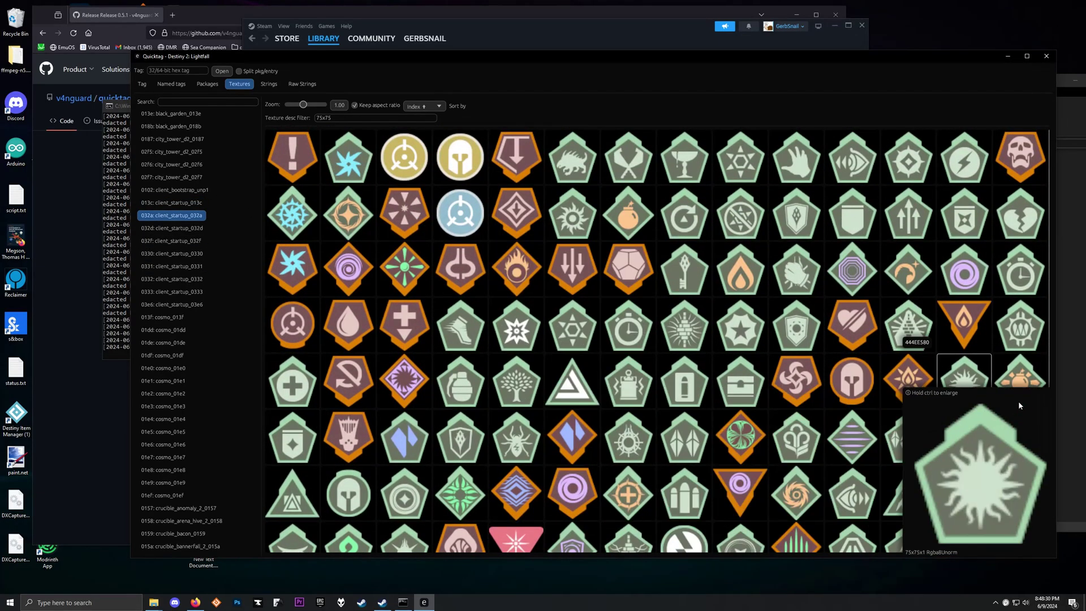